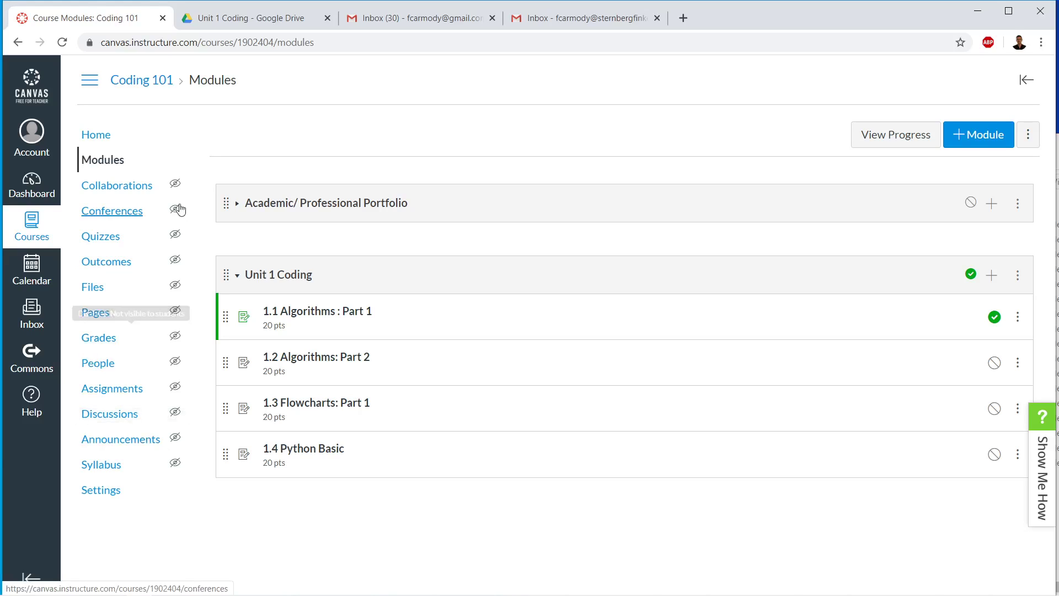
View the 1.1 Algorithms : Part 1 assignment, go back, and reopen it from the Coding 101 home page.
click(344, 316)
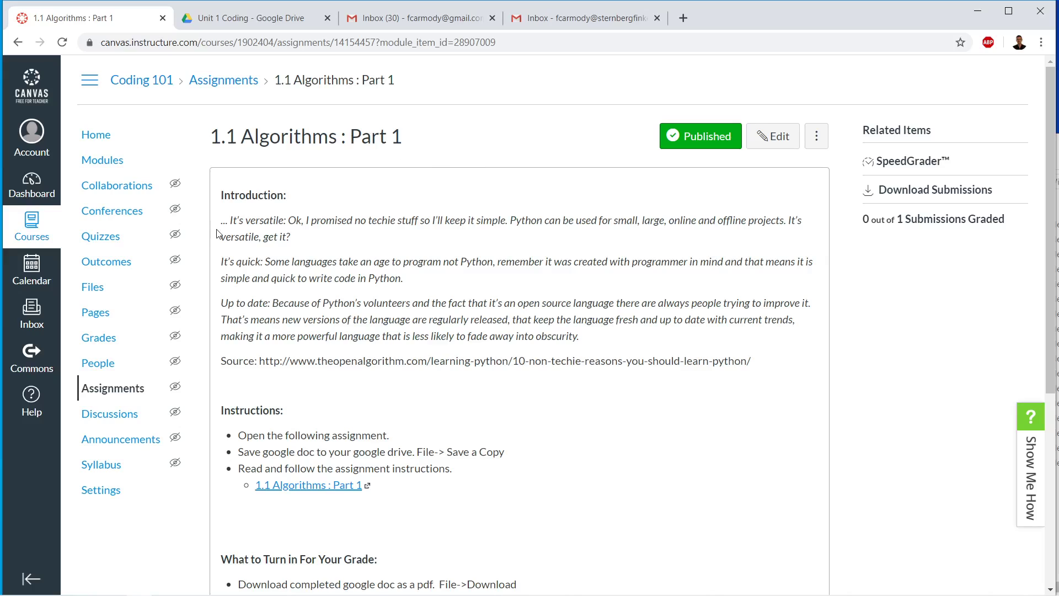
click(102, 160)
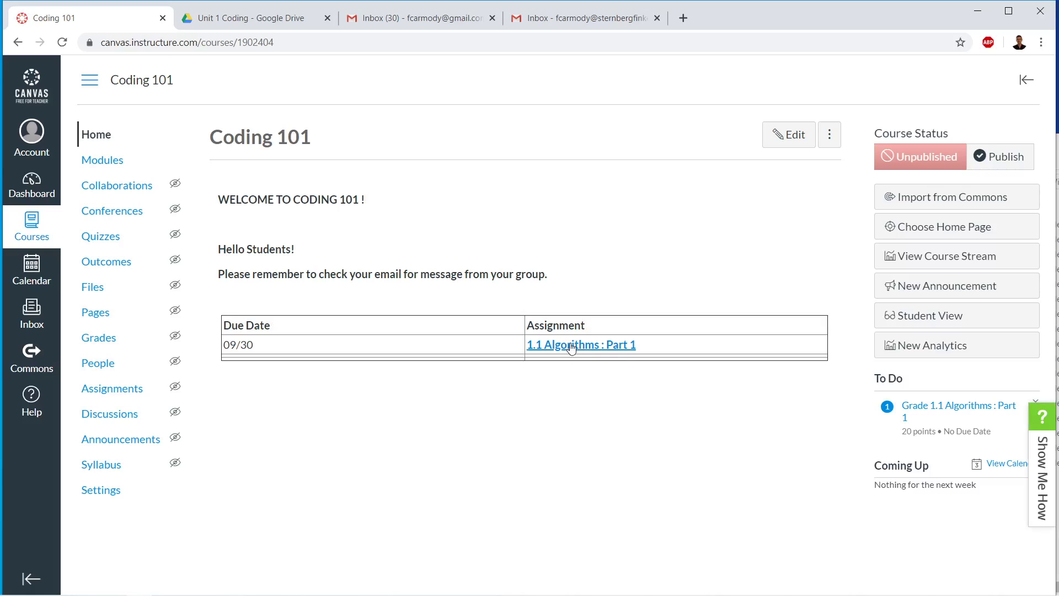
click(571, 347)
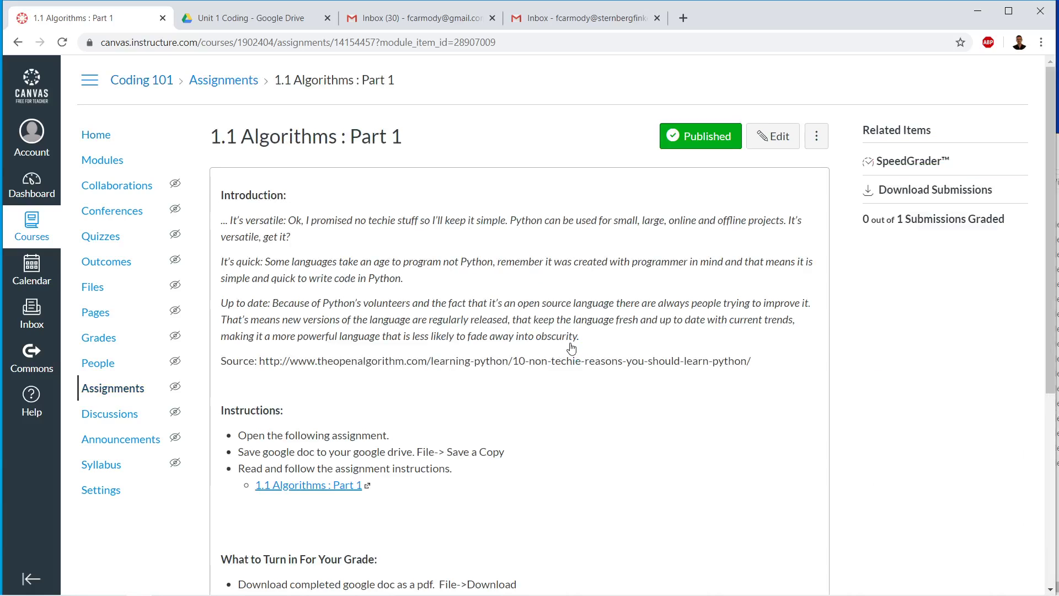
Open SpeedGrader to see the test student's submitted photo for 1.1 Algorithms : Part 1.
click(87, 161)
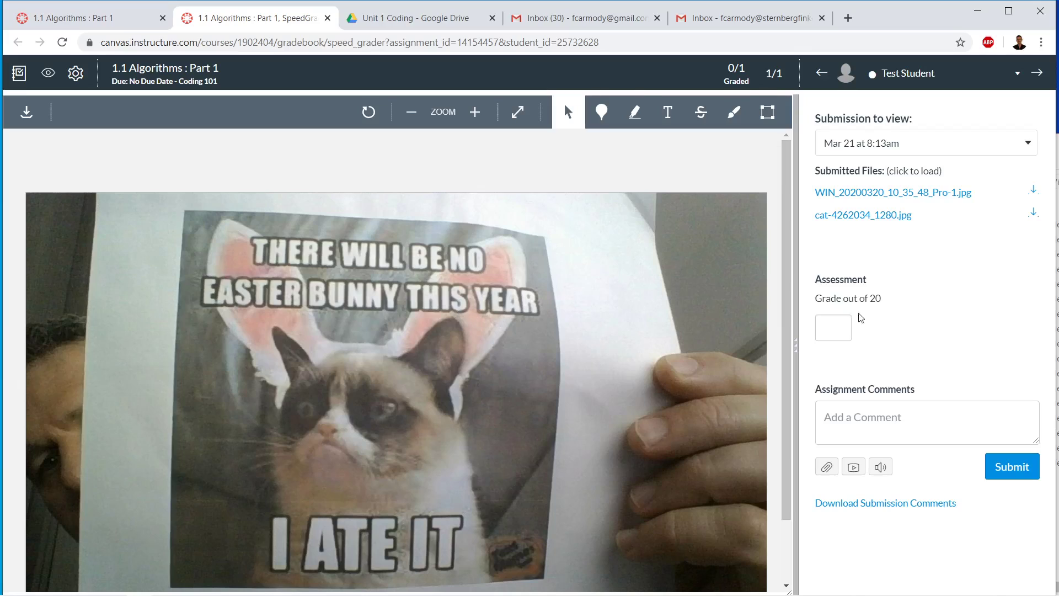
Comment 'This is not a summary of Great Expectations.' on the submission.
click(861, 425)
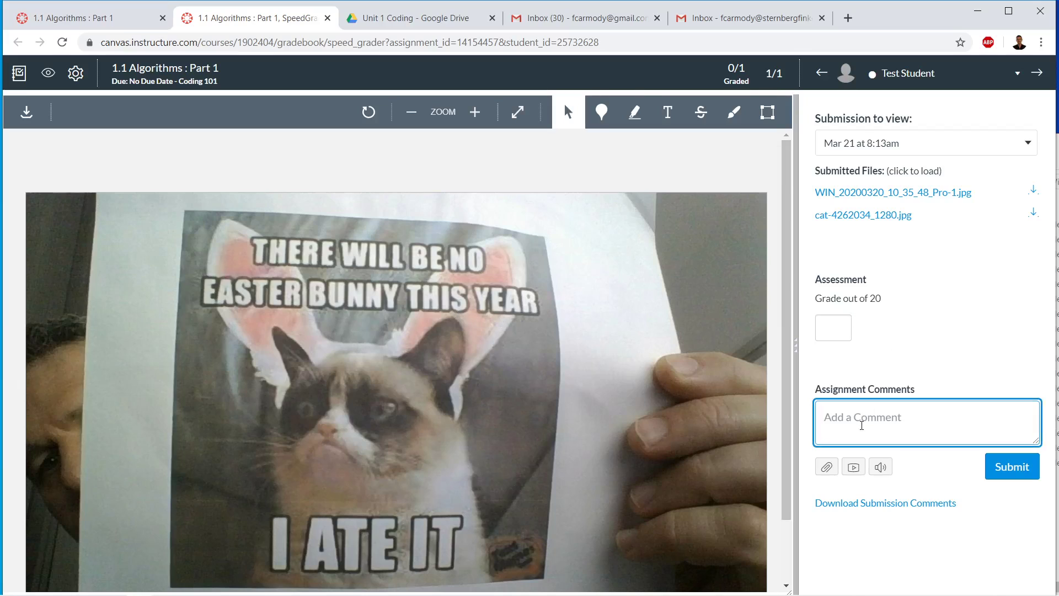
text(This is not a summary of)
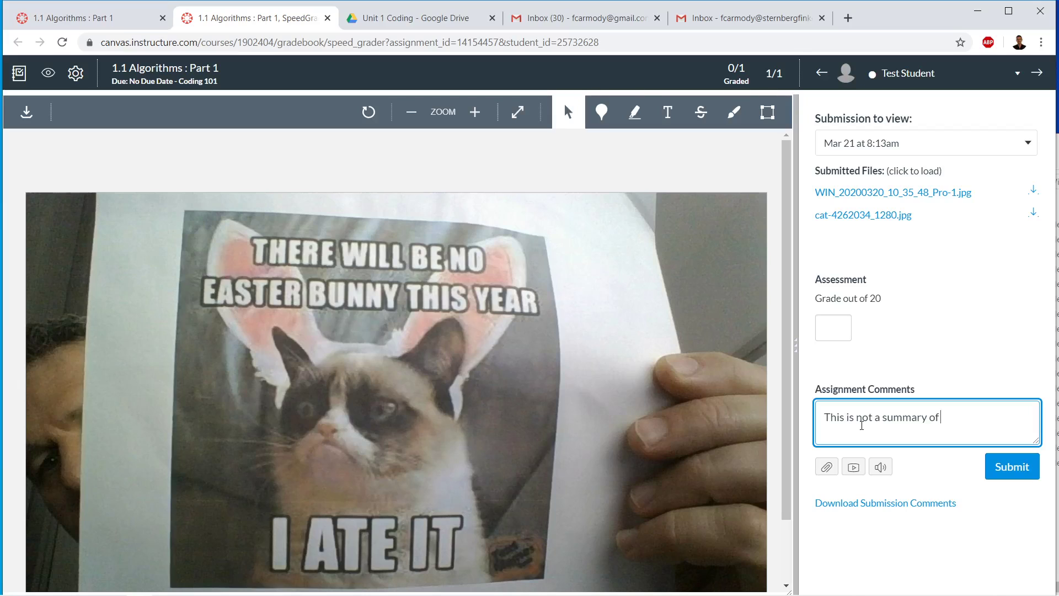
text(Great Expectations)
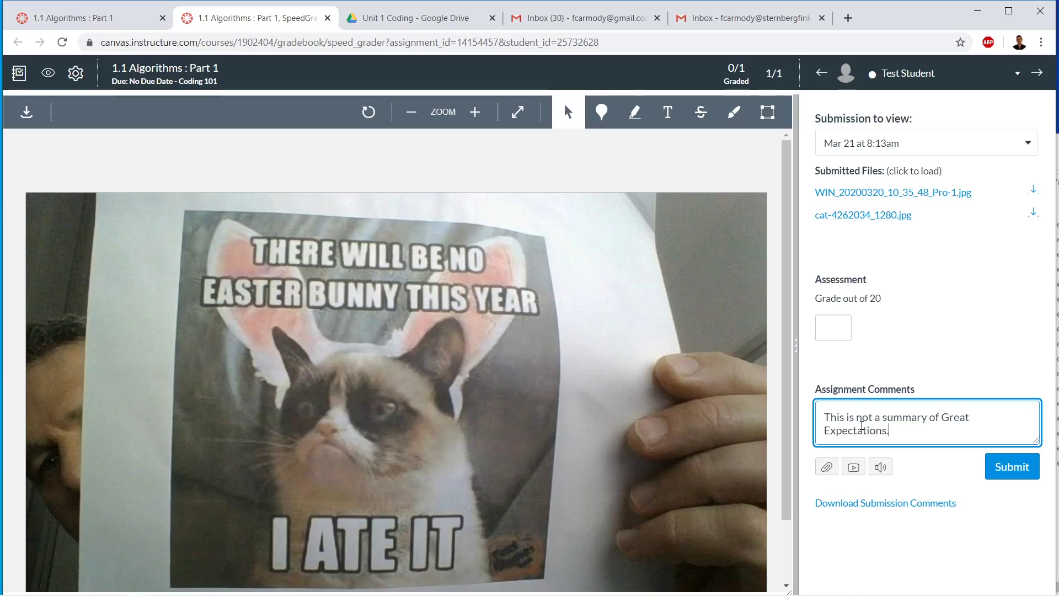
text(.)
Enter a grade of 0 out of 20 and save it.
click(845, 321)
text(0)
click(896, 434)
key(ctrl+a)
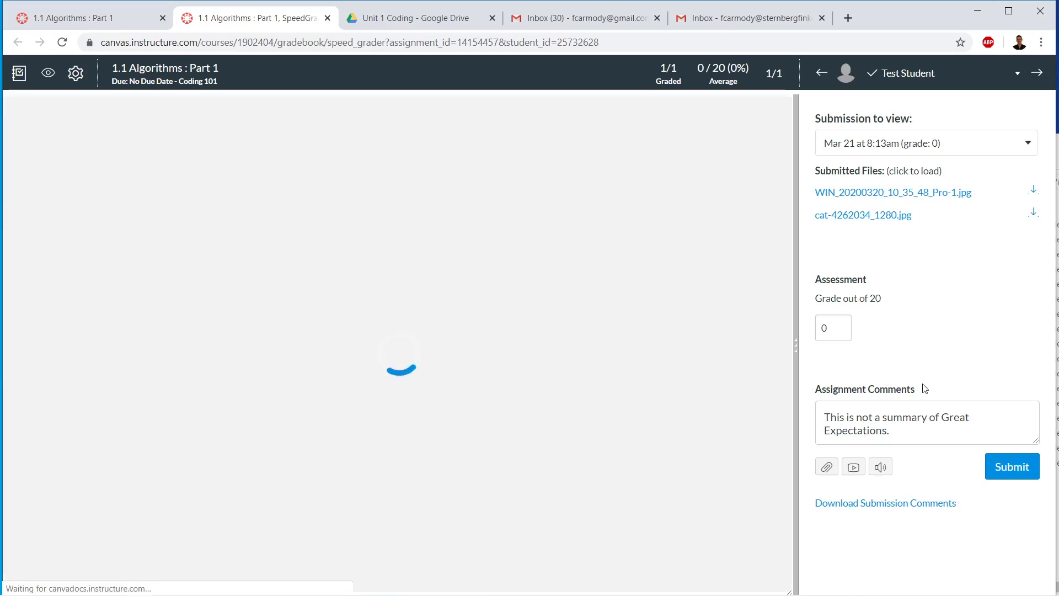
click(839, 332)
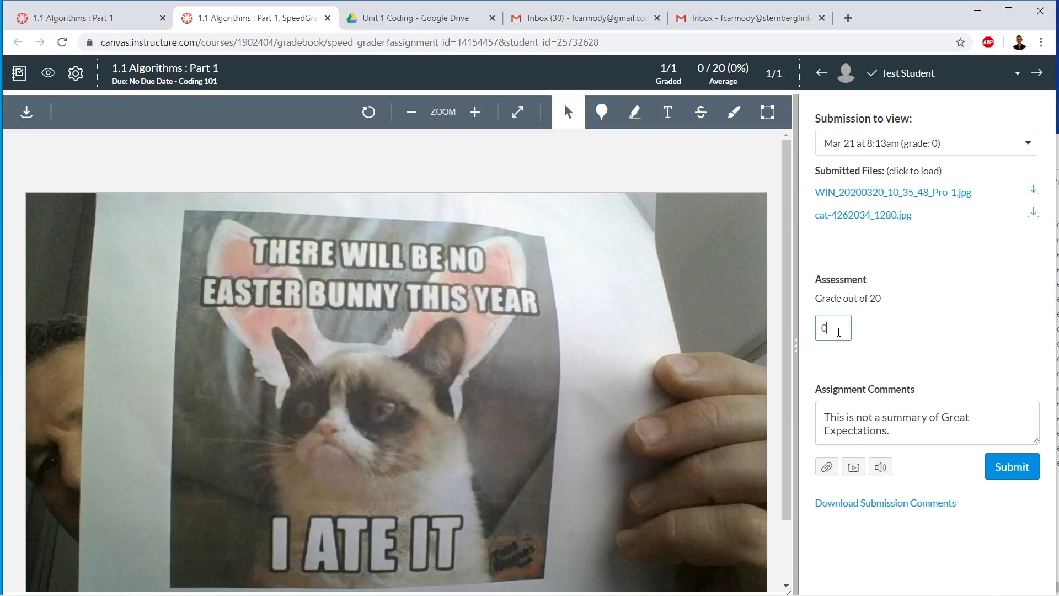
click(876, 300)
click(936, 147)
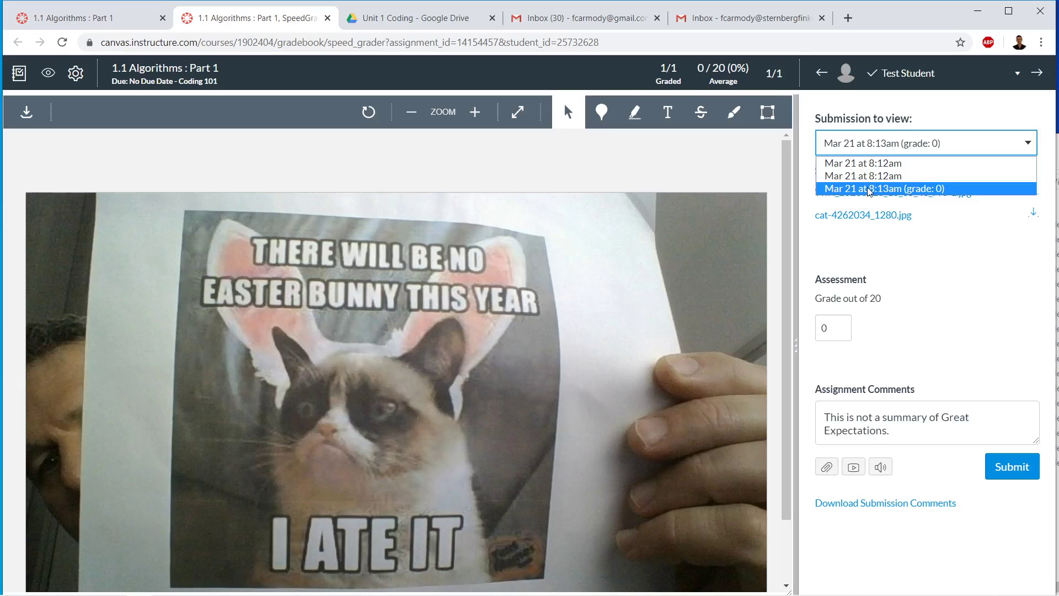
click(974, 343)
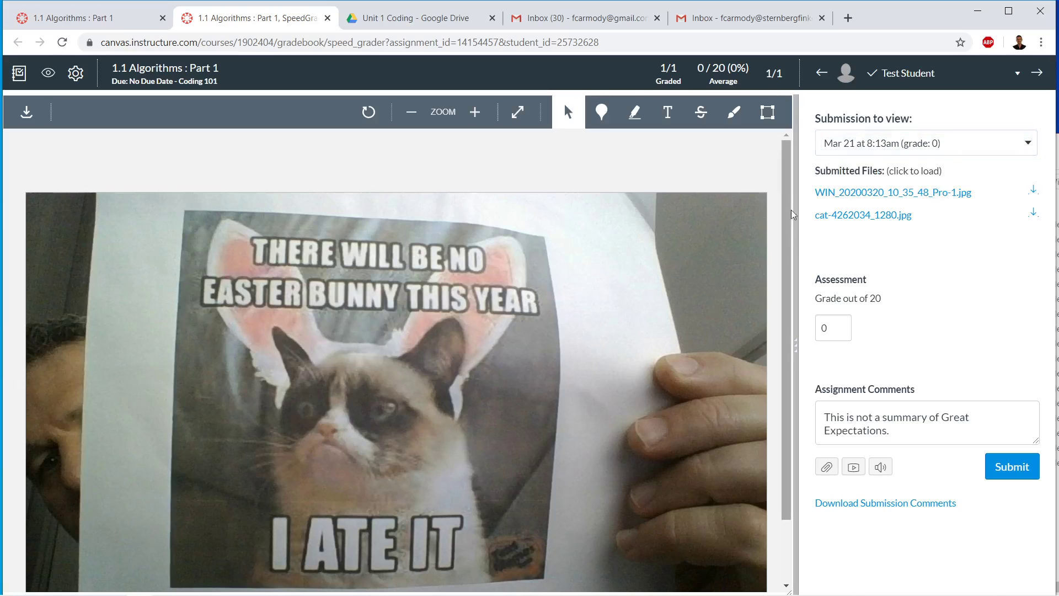
scroll(792, 209, down, 2)
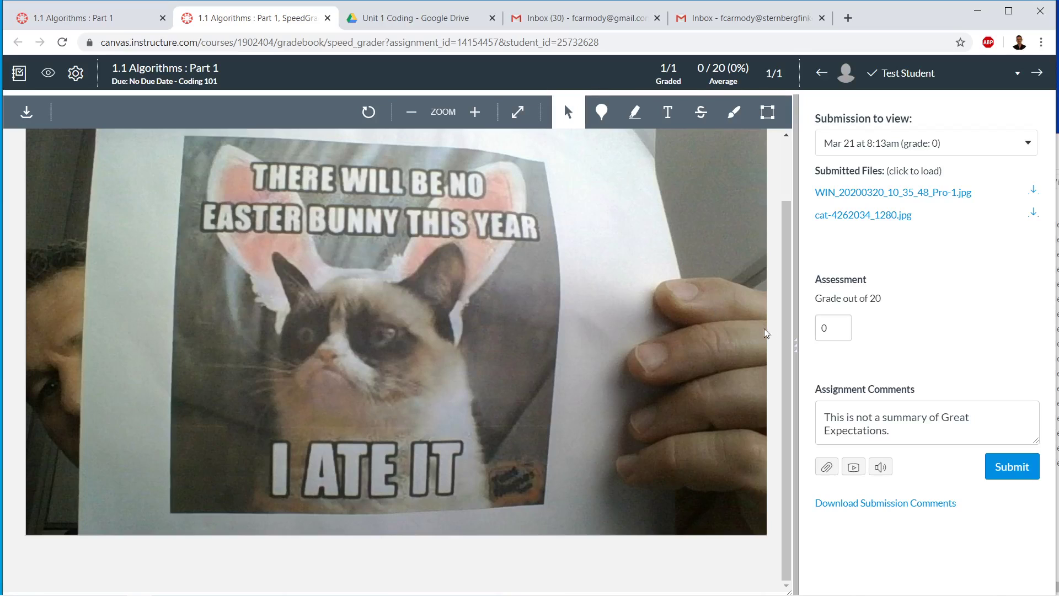
drag(781, 366, 731, 257)
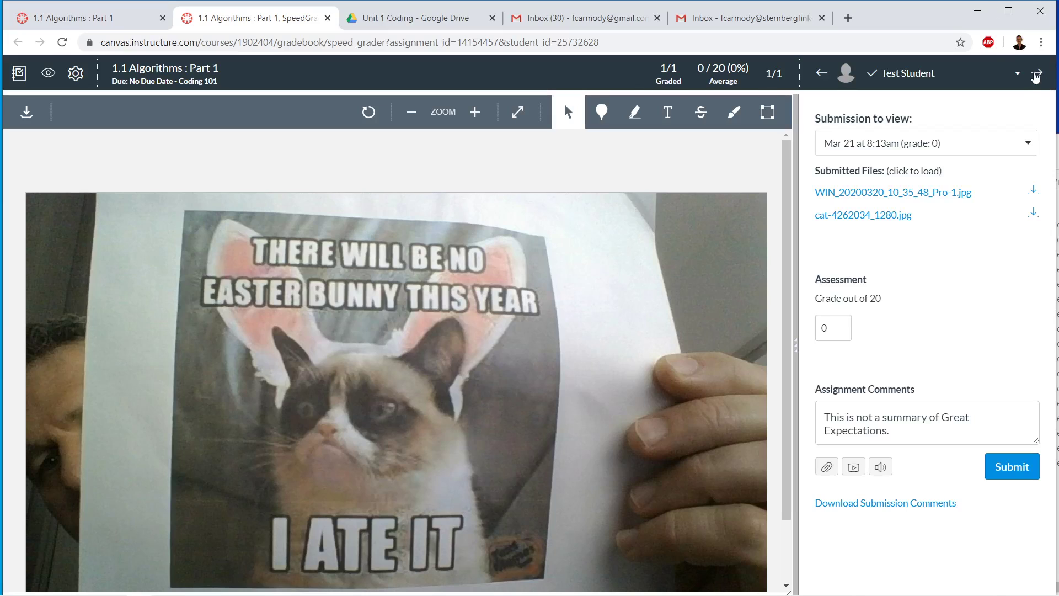
click(1038, 73)
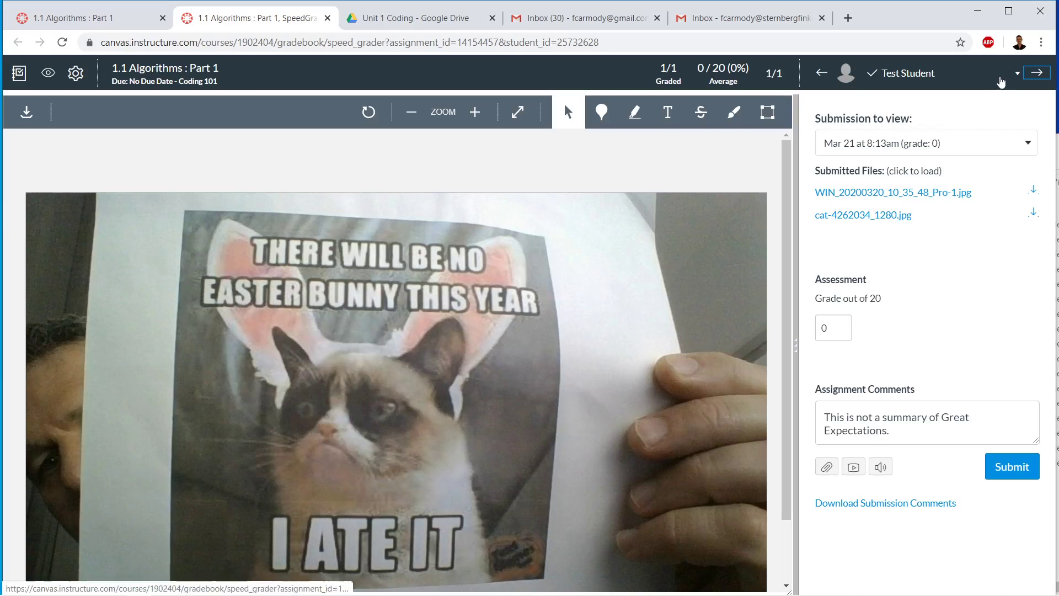
click(1018, 75)
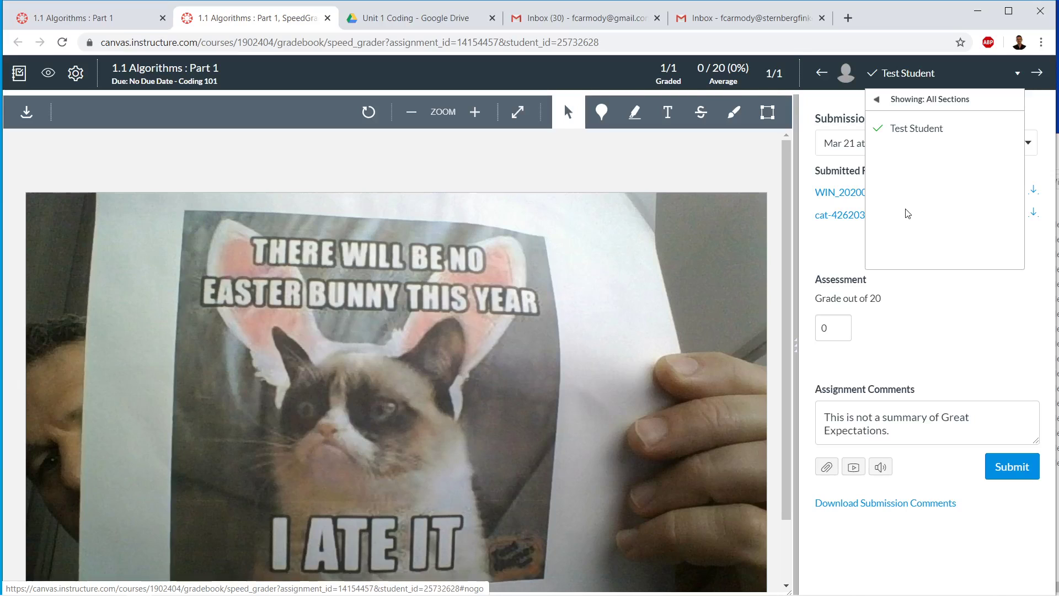
mouse_move(904, 100)
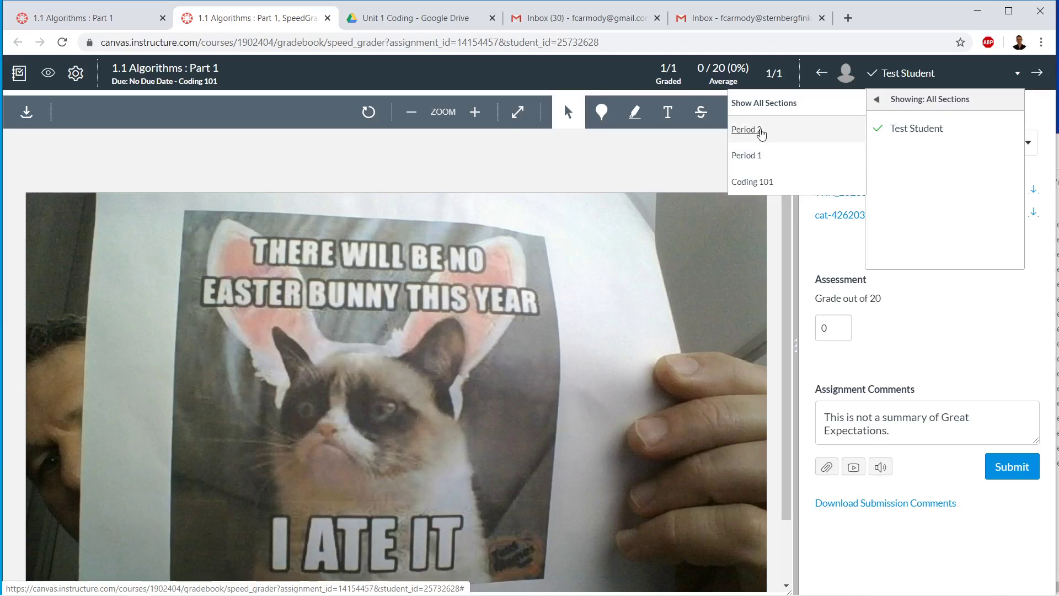
click(996, 282)
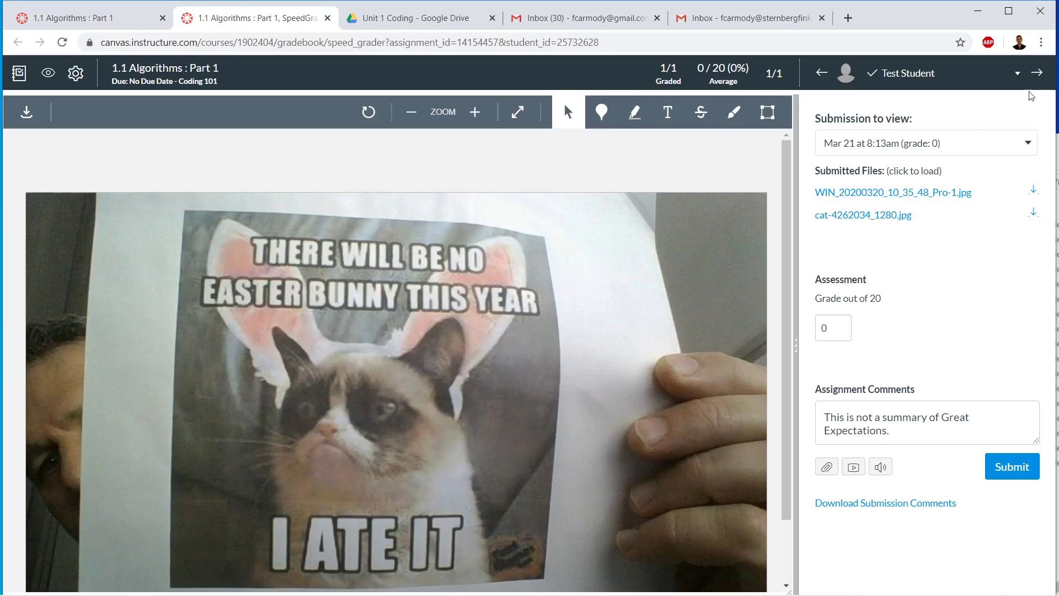
scroll(790, 184, down, 1)
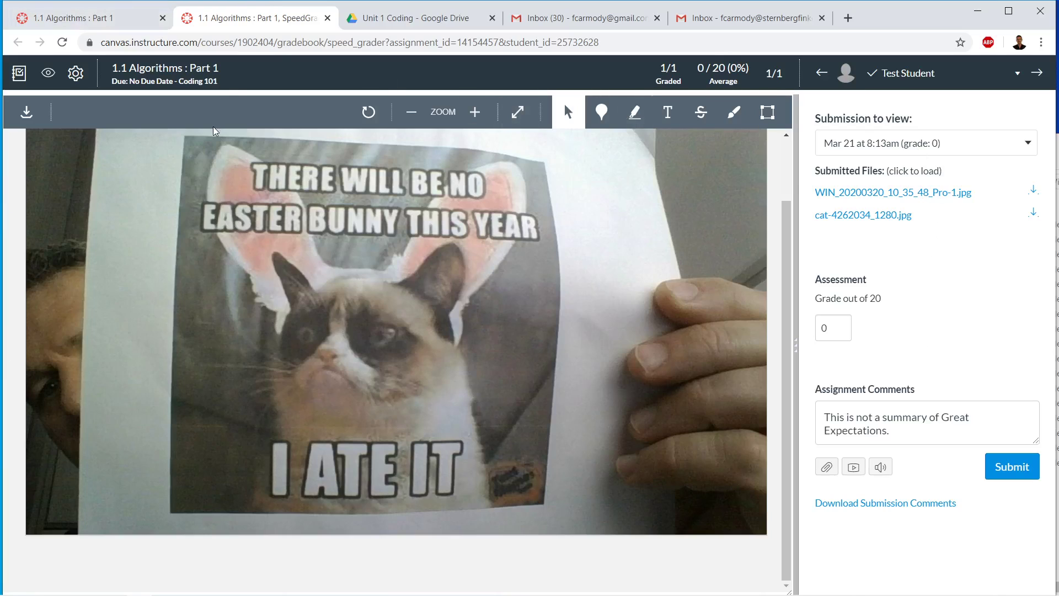
Download all 1.1 Algorithms : Part 1 submissions as submissions.zip (261 KB).
click(99, 18)
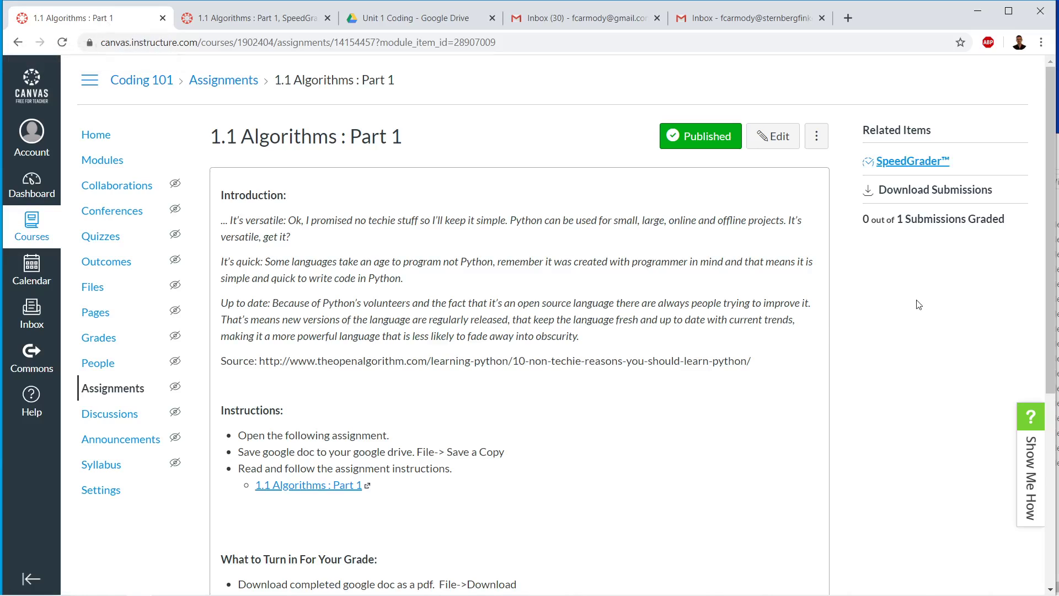
click(936, 190)
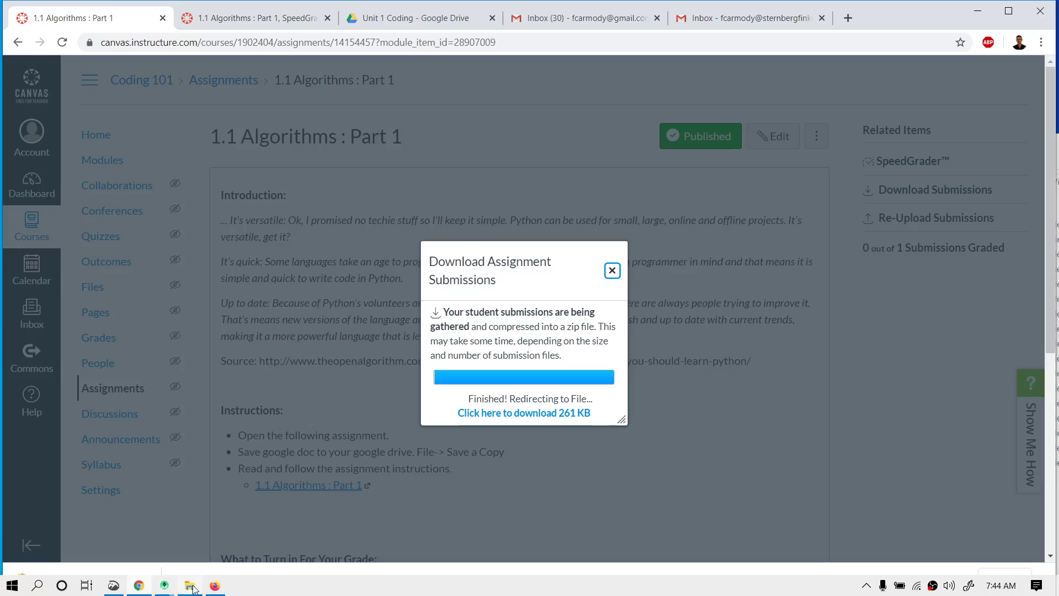
click(191, 586)
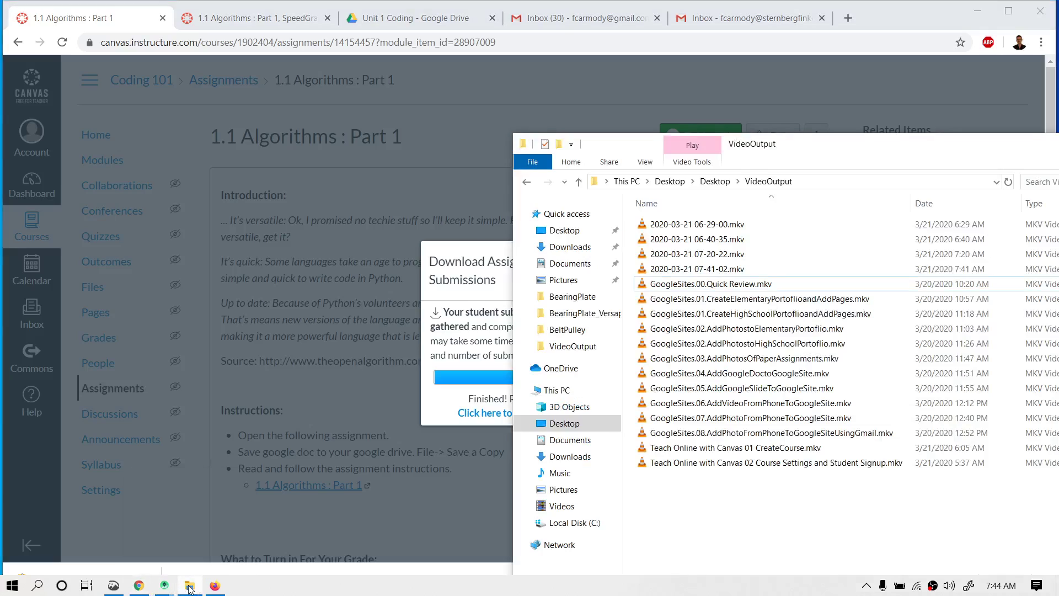
Delete every file and folder in Downloads except submissions.zip.
click(572, 248)
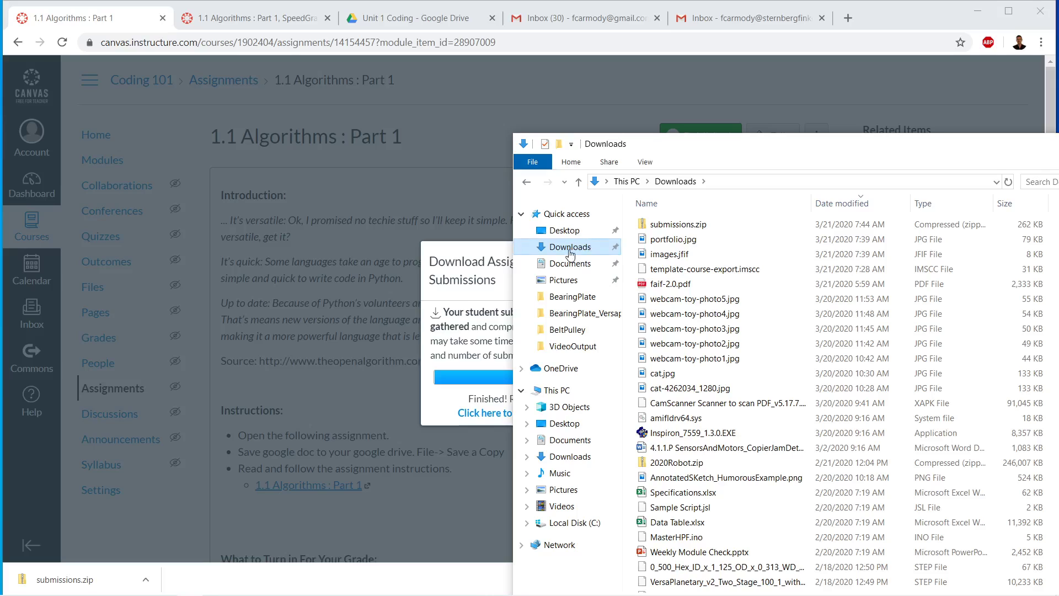
drag(726, 144, 574, 138)
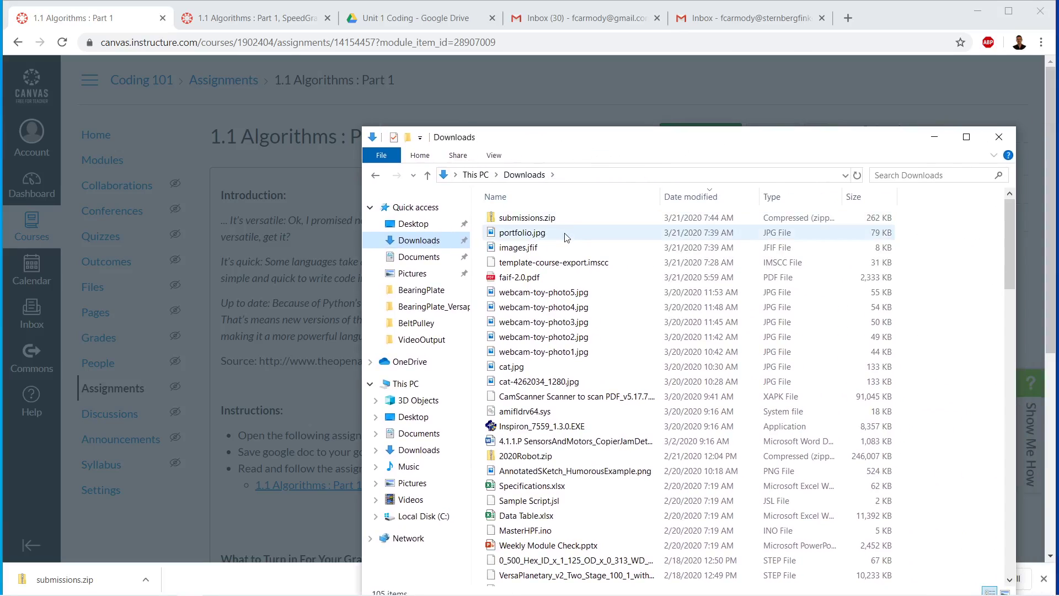
click(566, 238)
scroll(566, 237, down, 20)
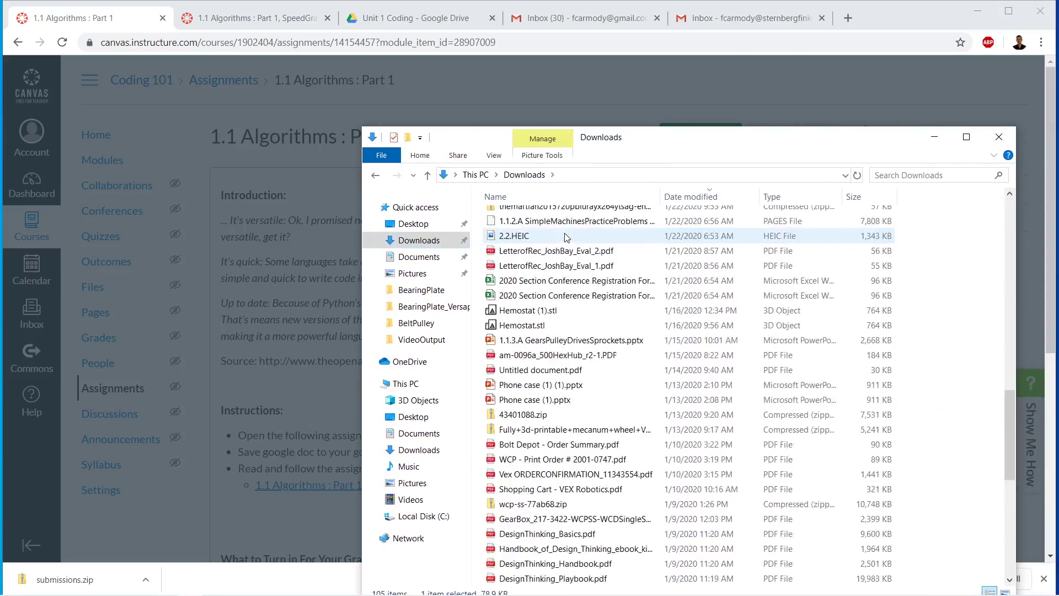
shift+click(538, 580)
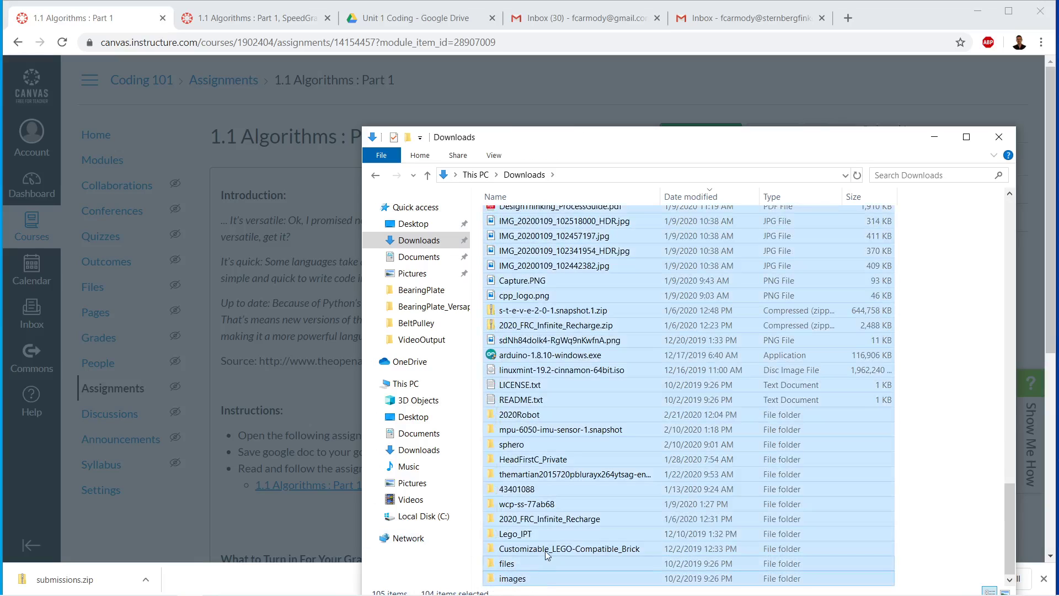
right_click(596, 514)
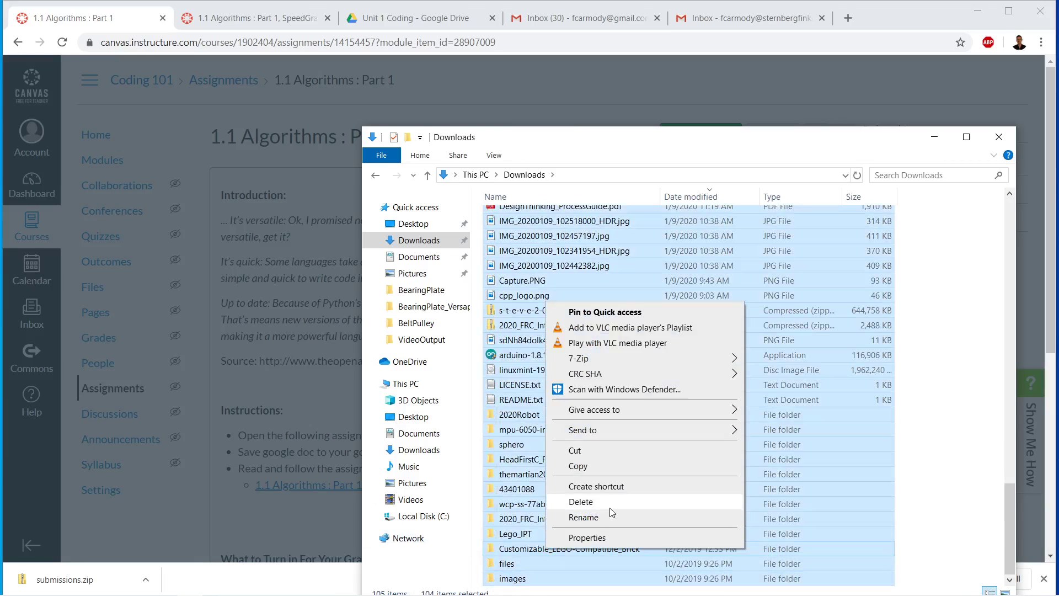
click(609, 507)
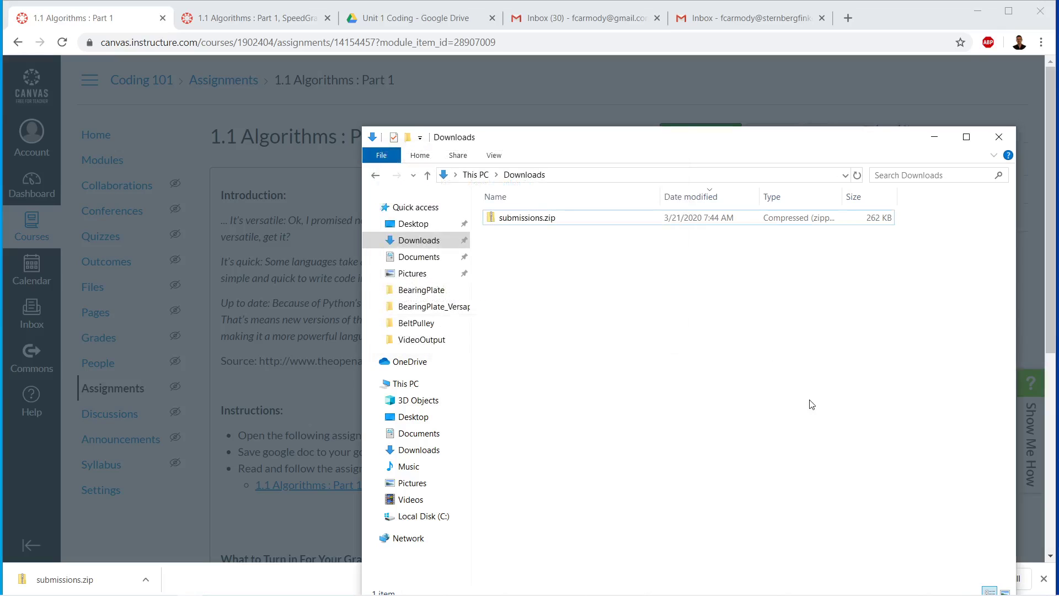
Extract submissions.zip into a submissions folder in Downloads.
click(530, 219)
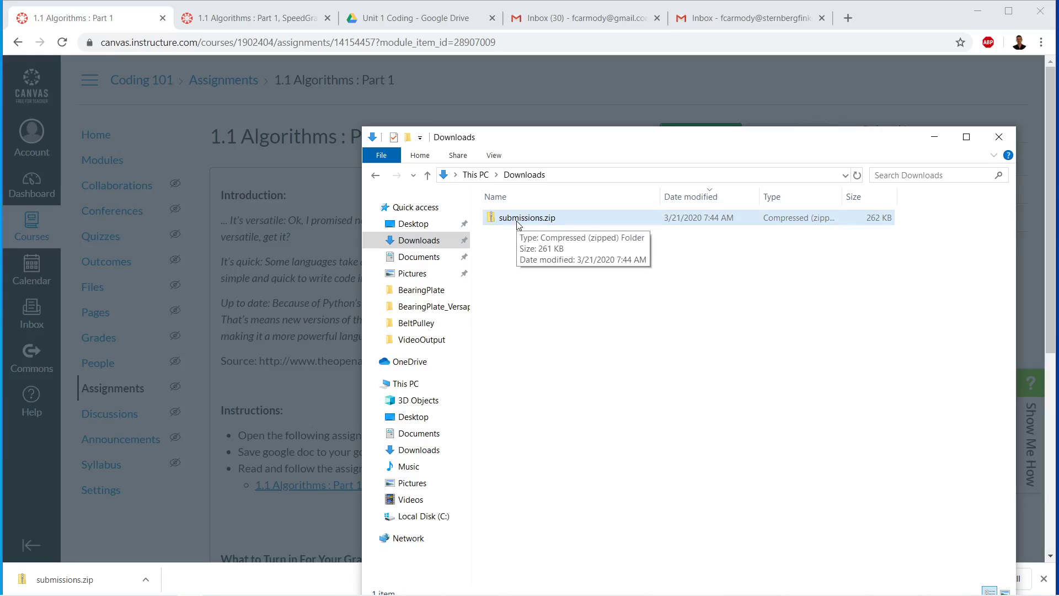
click(617, 319)
drag(641, 151, 606, 123)
click(502, 192)
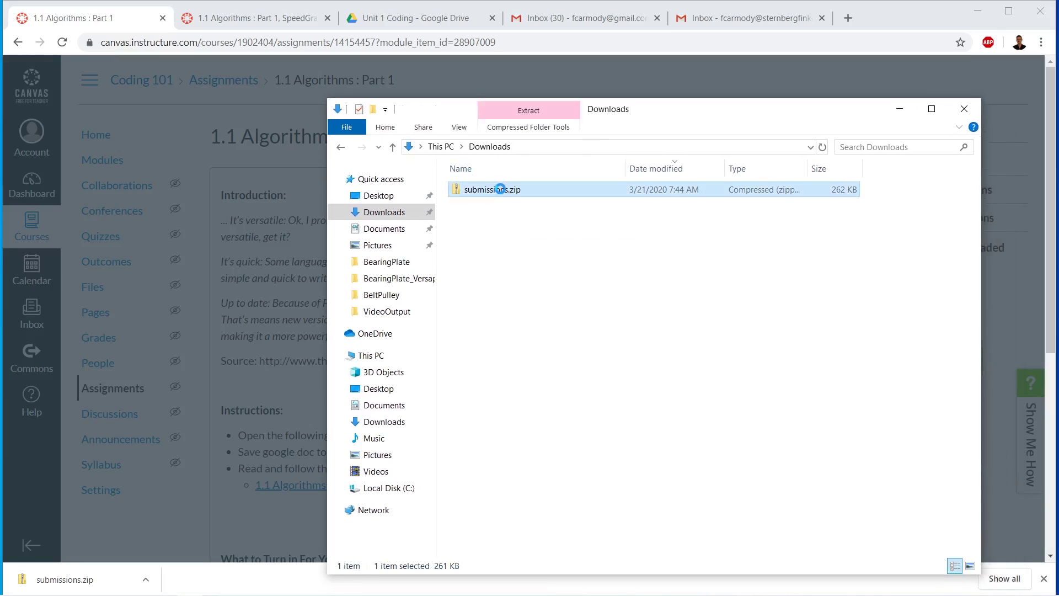
right_click(501, 189)
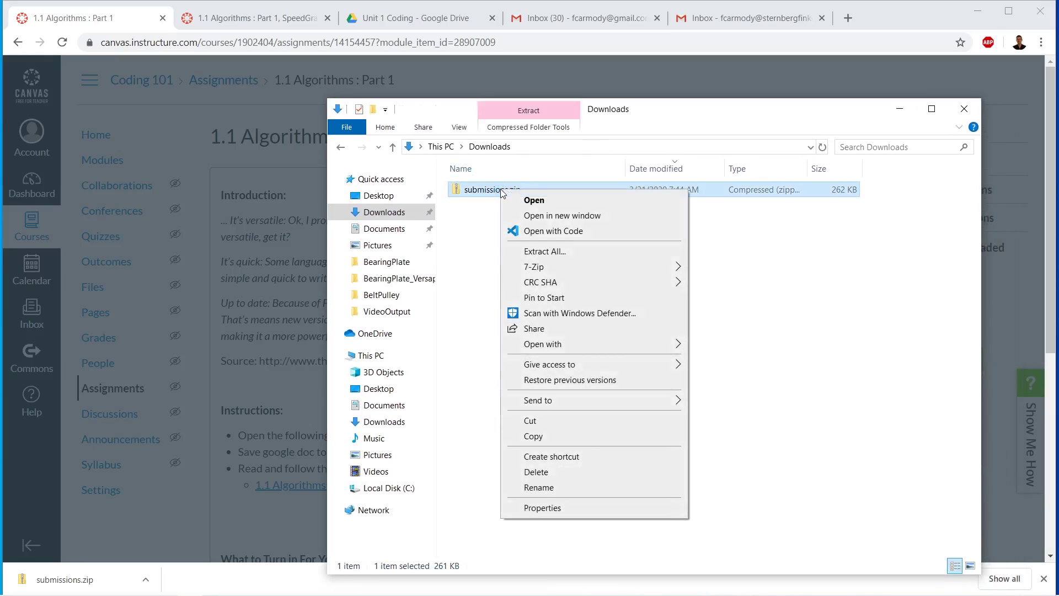
click(586, 251)
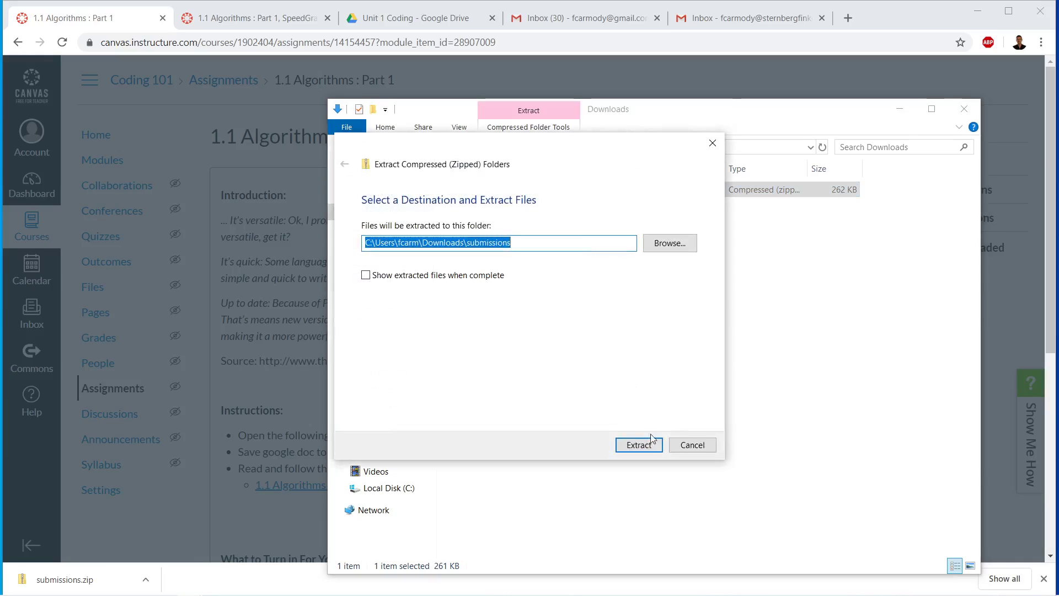
click(651, 442)
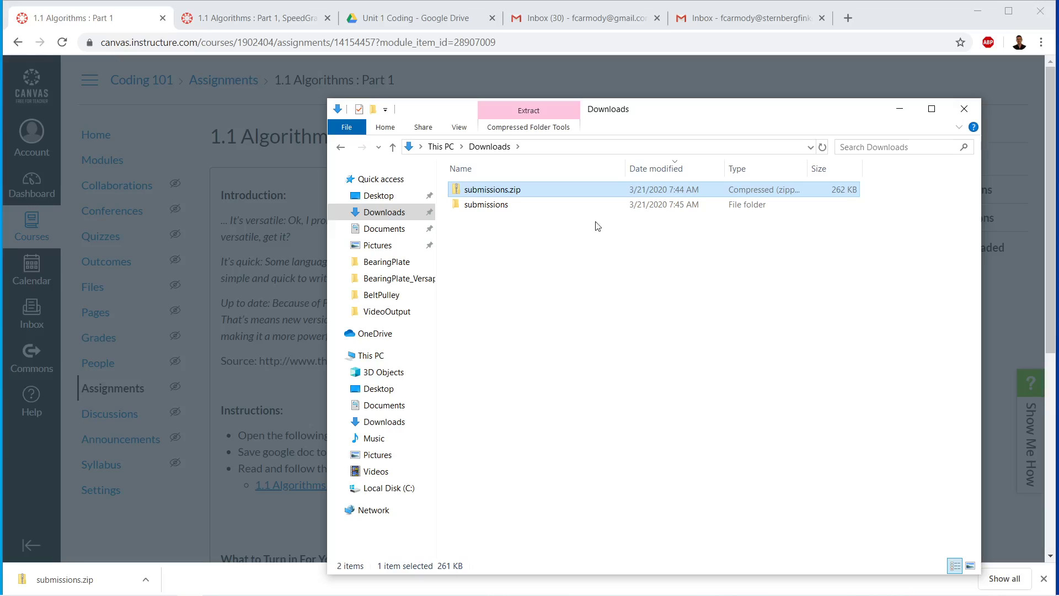
Delete submissions.zip so only the extracted submissions folder remains.
right_click(534, 197)
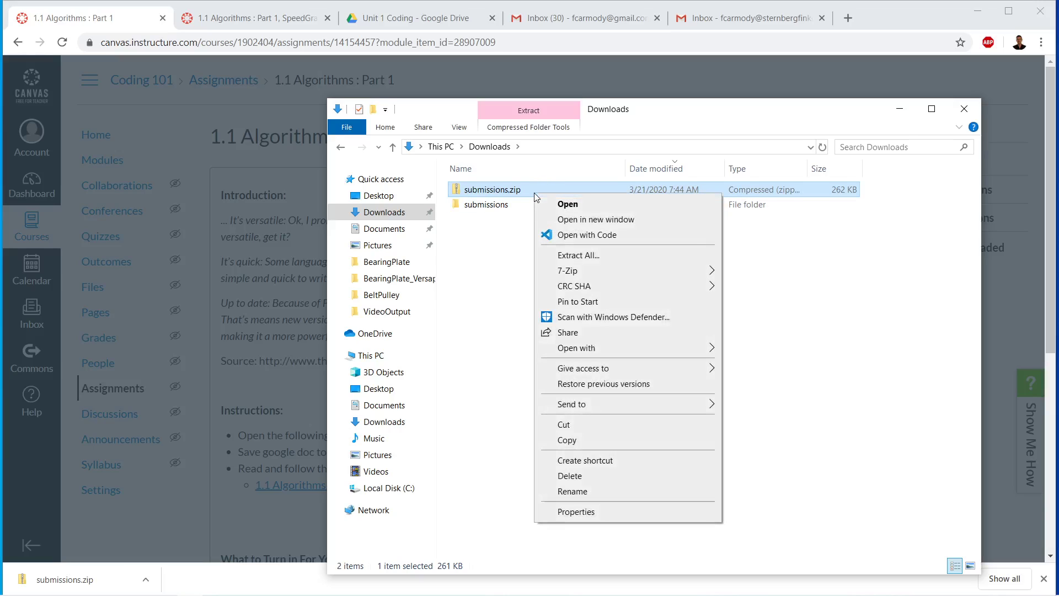
click(620, 477)
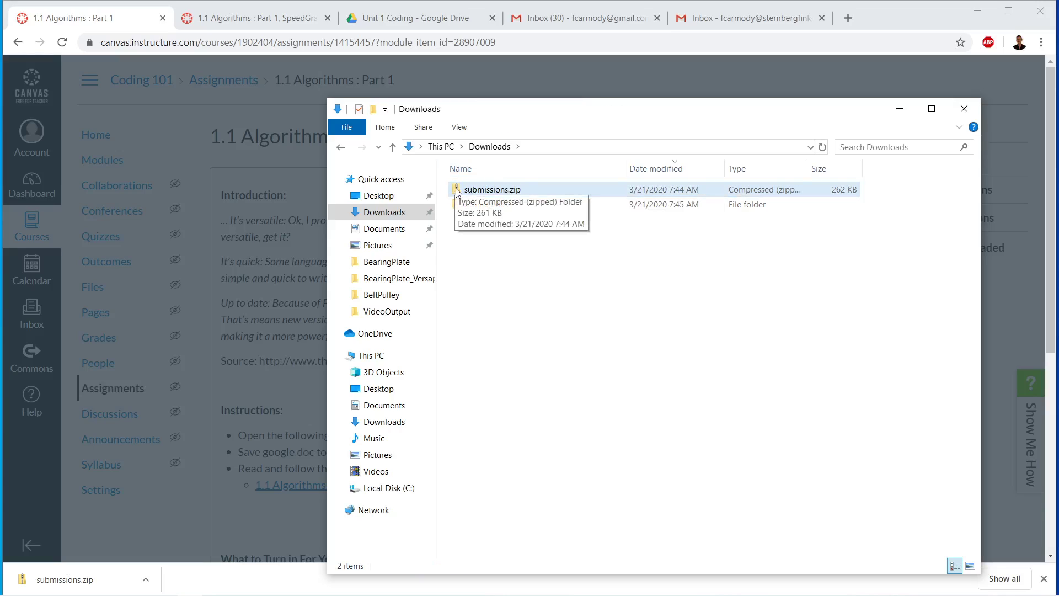
click(496, 194)
right_click(496, 195)
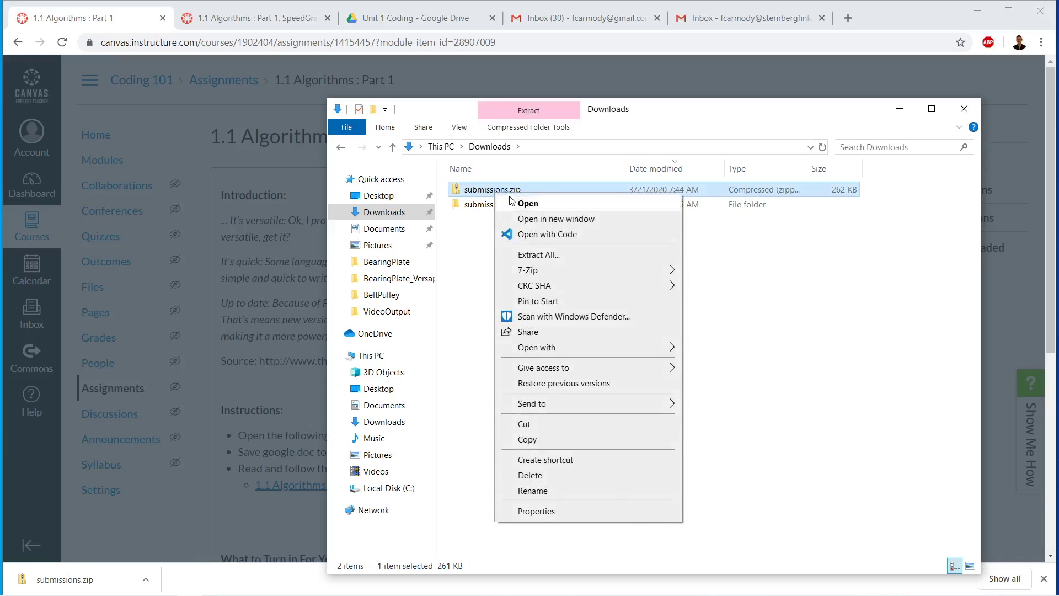
click(549, 478)
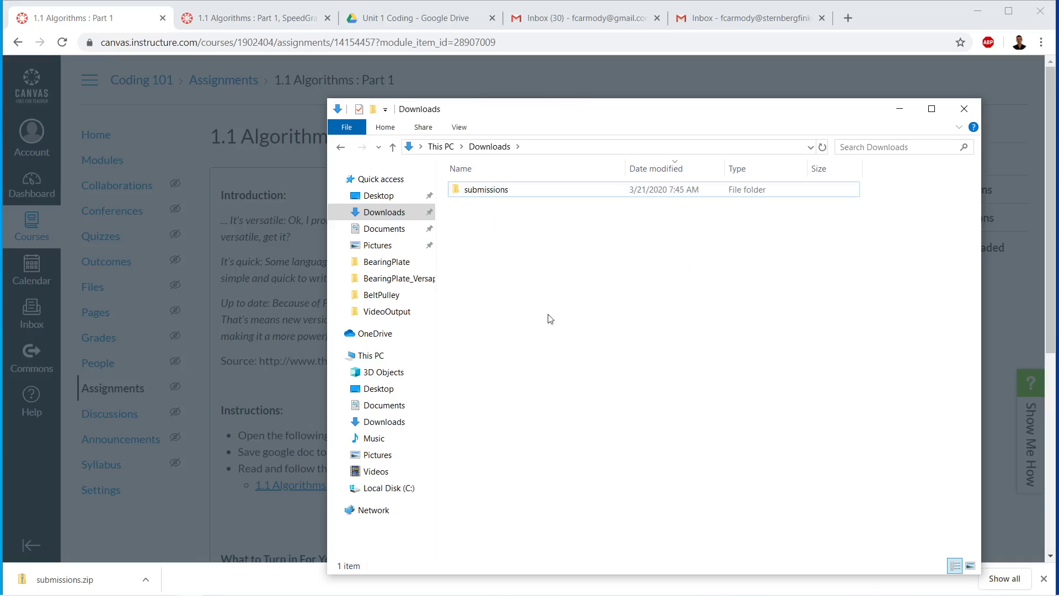
Open the extracted submissions folder to view the test student's two JPG images.
double_click(493, 193)
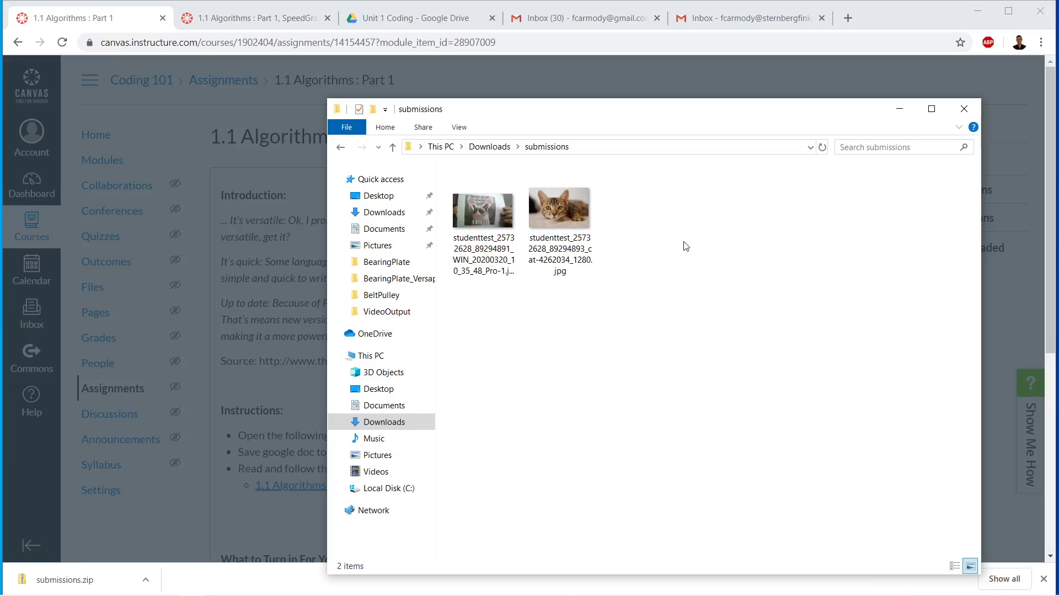
click(460, 128)
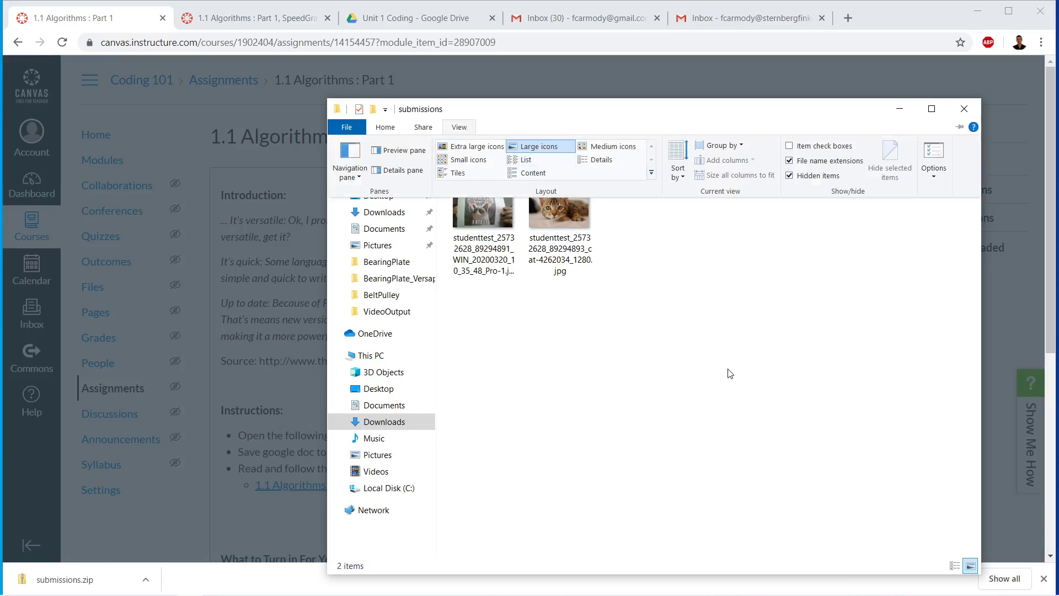
click(629, 324)
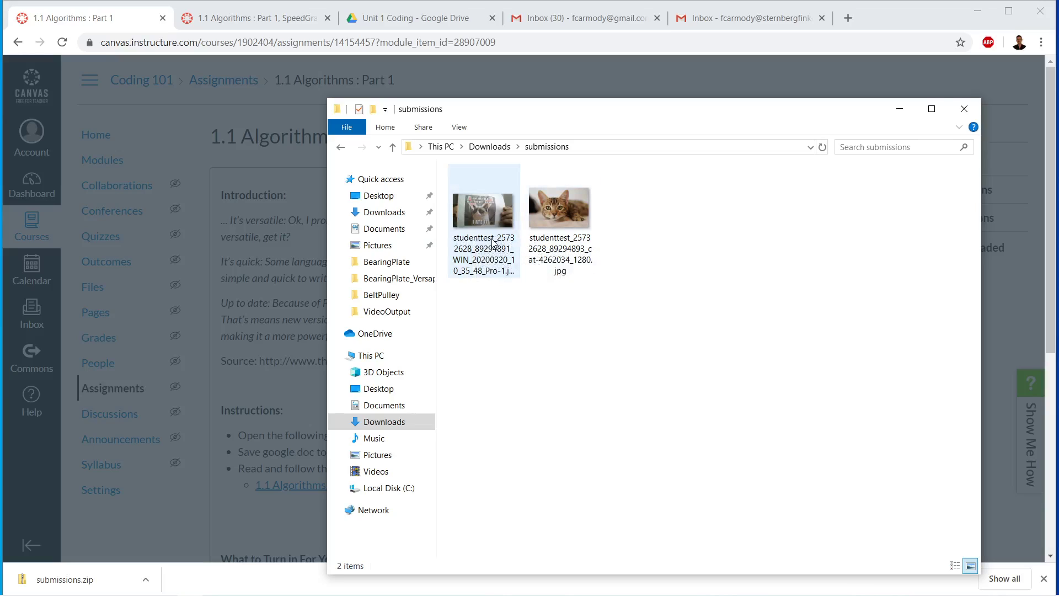
right_click(469, 169)
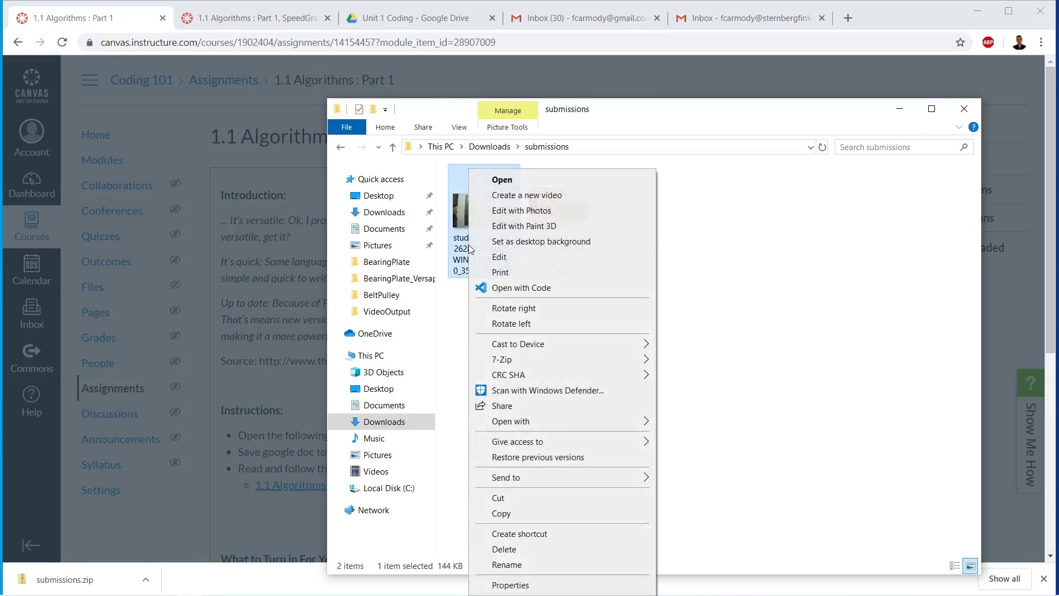
click(764, 274)
Show the files in Details view and widen the Name column to reveal full file names.
right_click(765, 274)
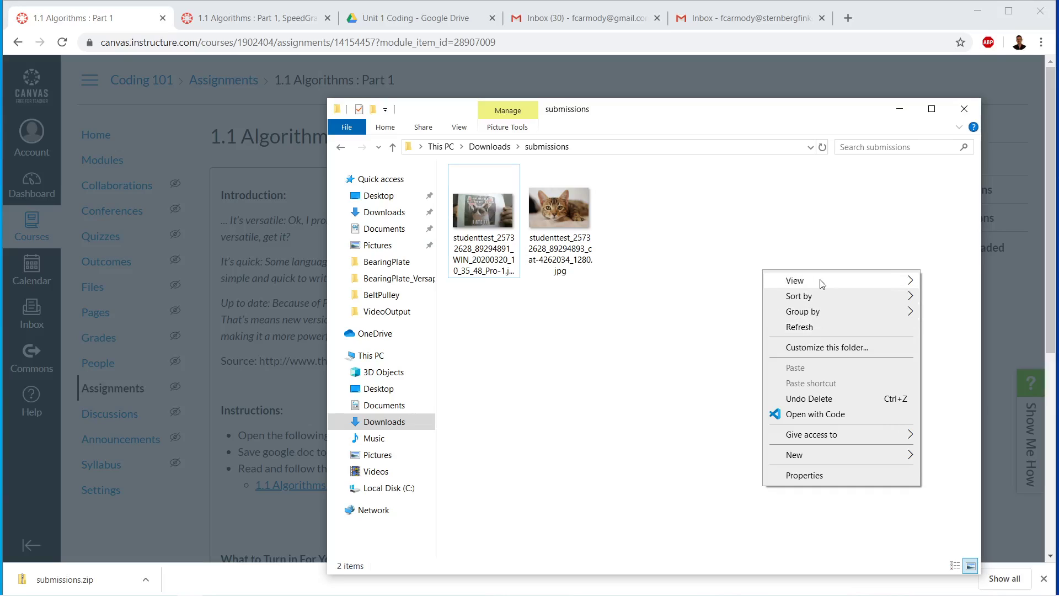
mouse_move(822, 283)
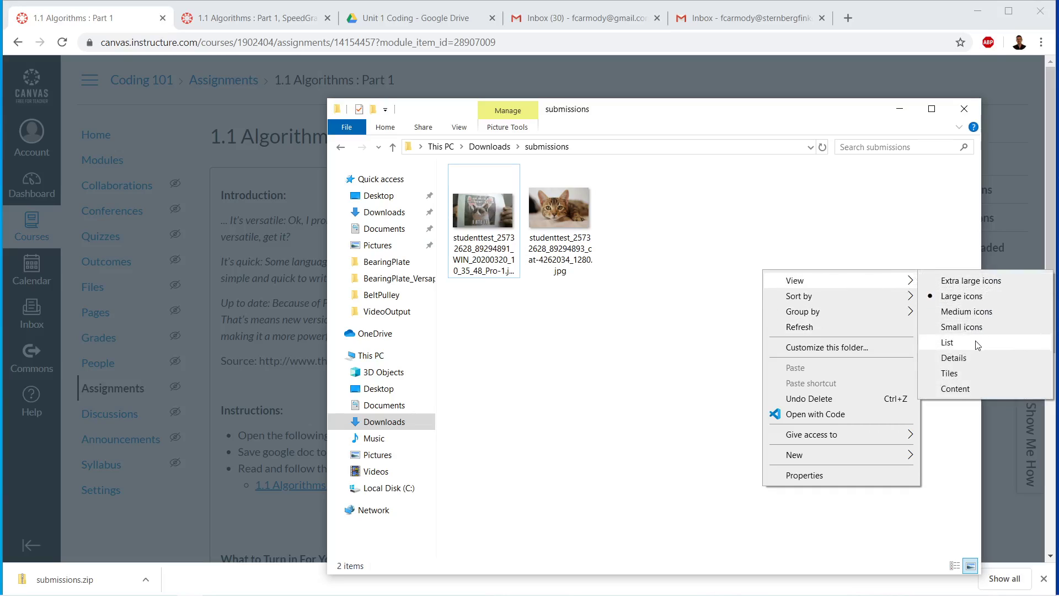
click(977, 358)
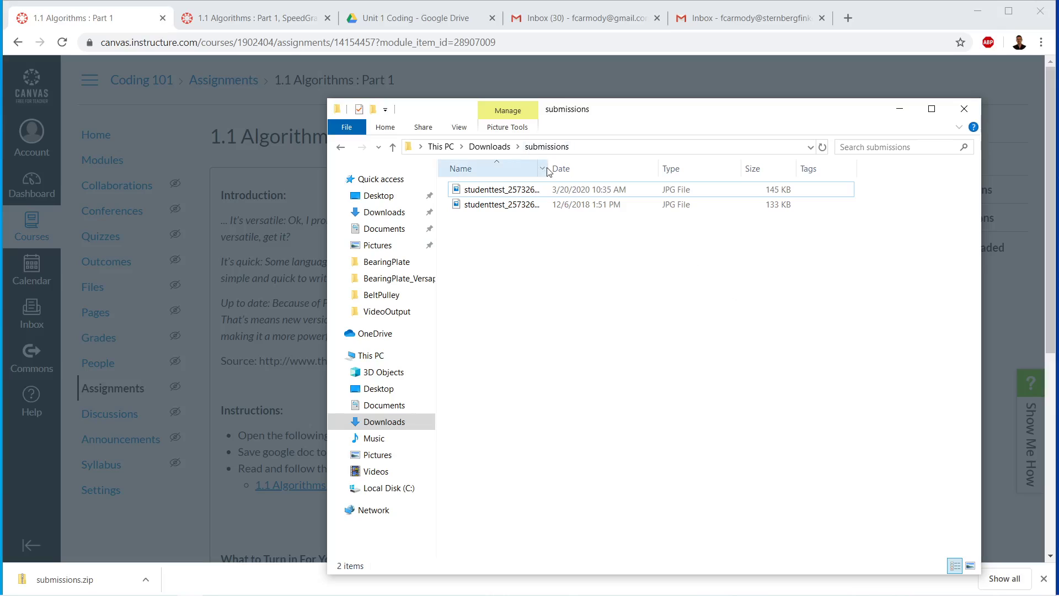
drag(548, 168, 608, 169)
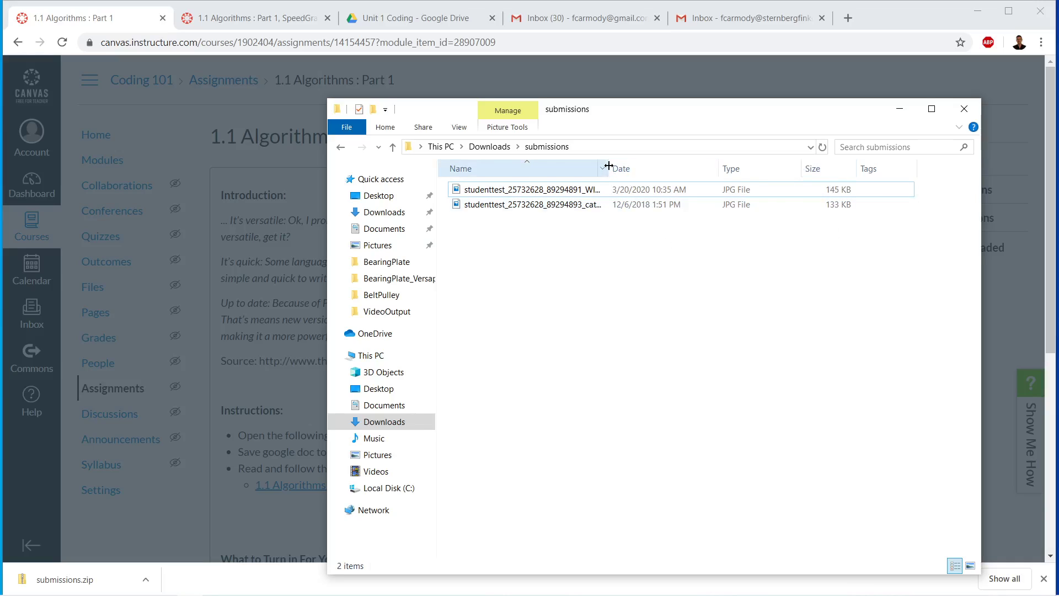
drag(609, 165, 665, 167)
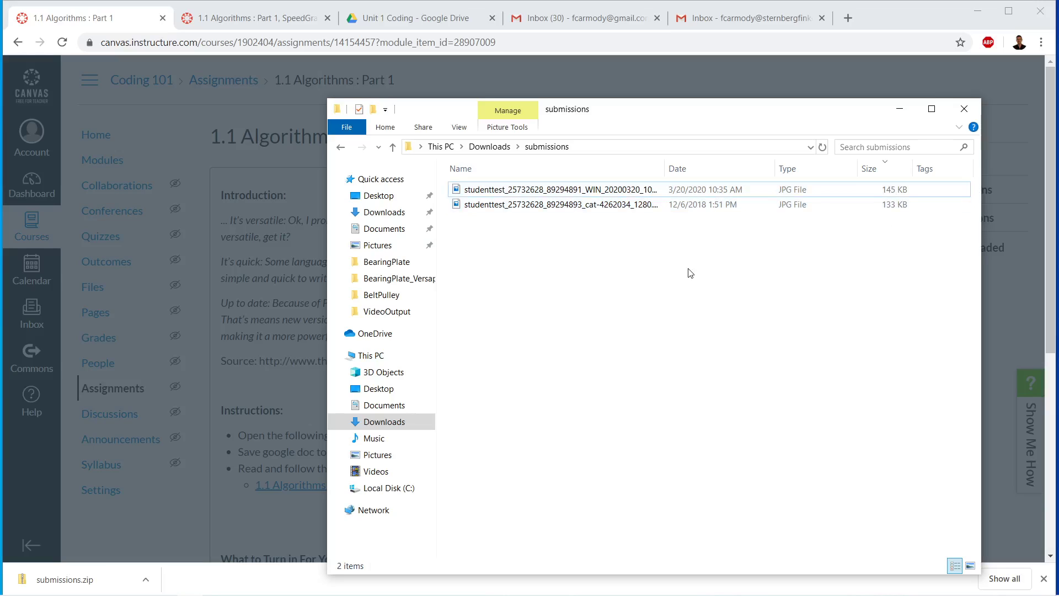
Close the submissions folder window to return to the Canvas assignment page.
right_click(652, 257)
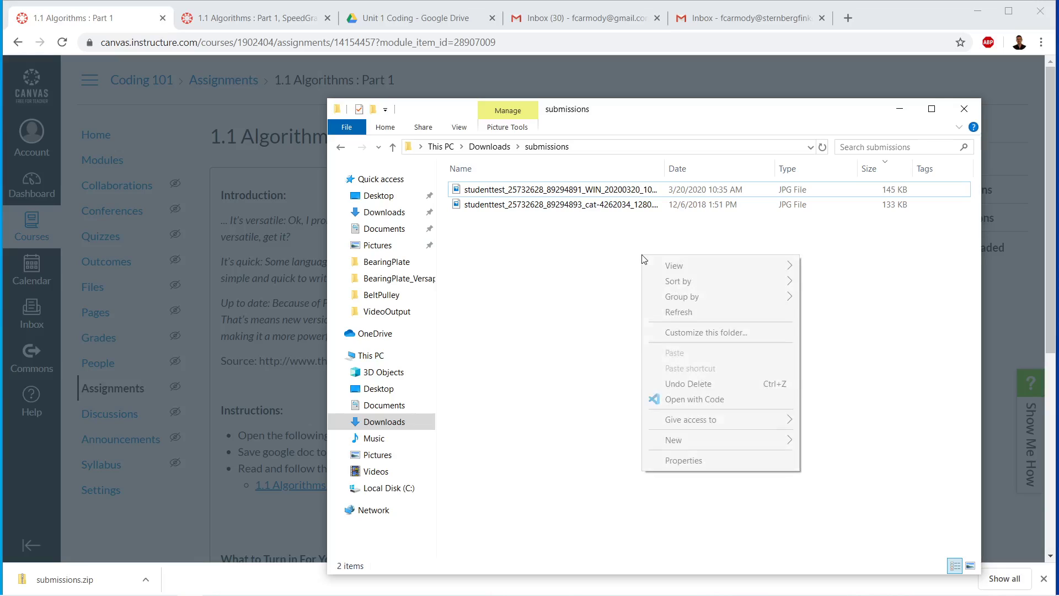
click(620, 274)
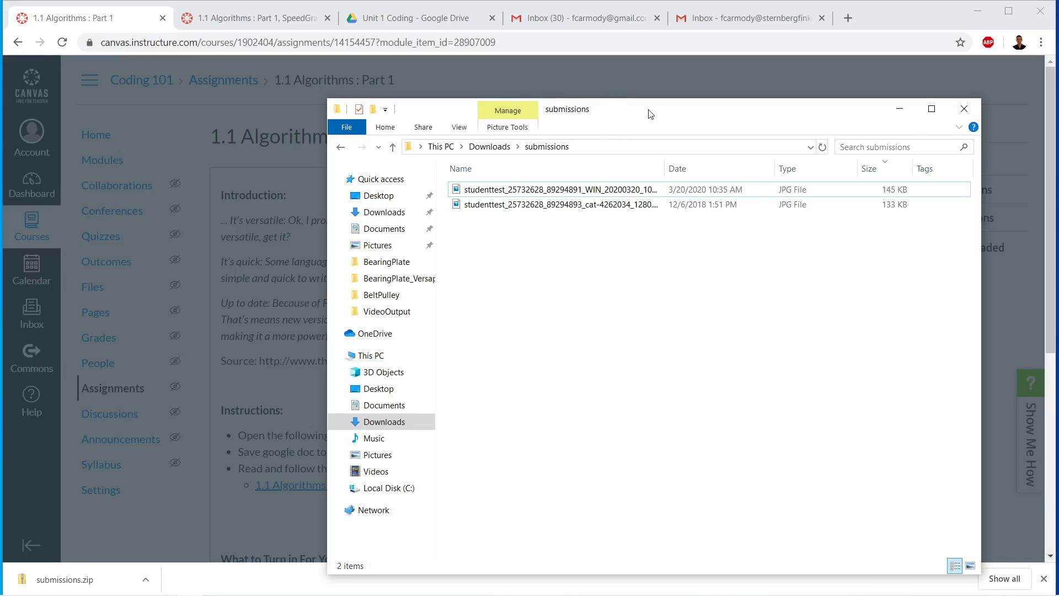
drag(651, 114, 543, 88)
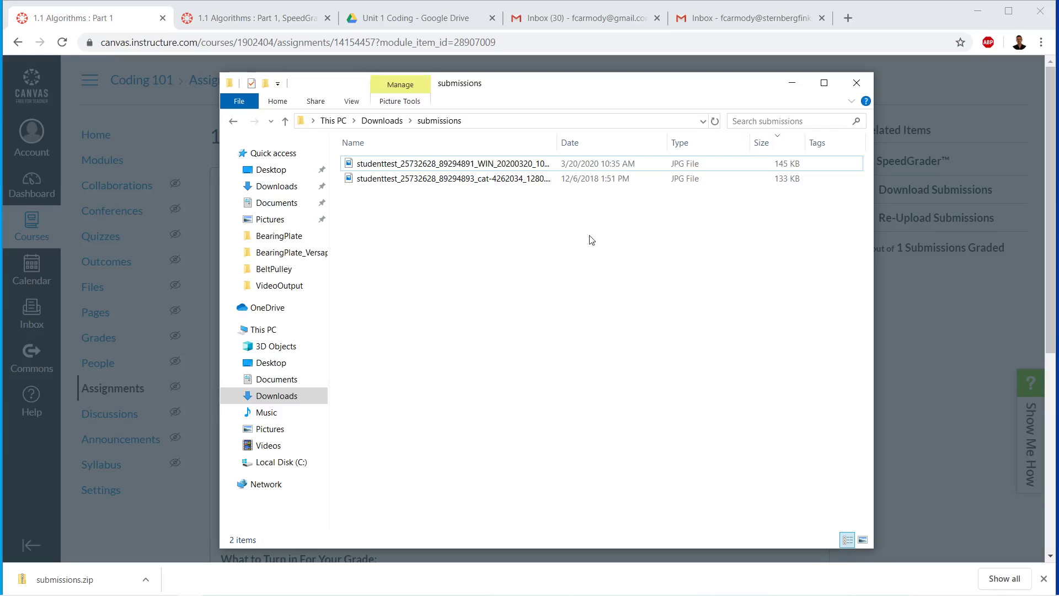
click(857, 83)
Open the Coding 101 Gradebook and collapse its tutorial side panel.
click(610, 270)
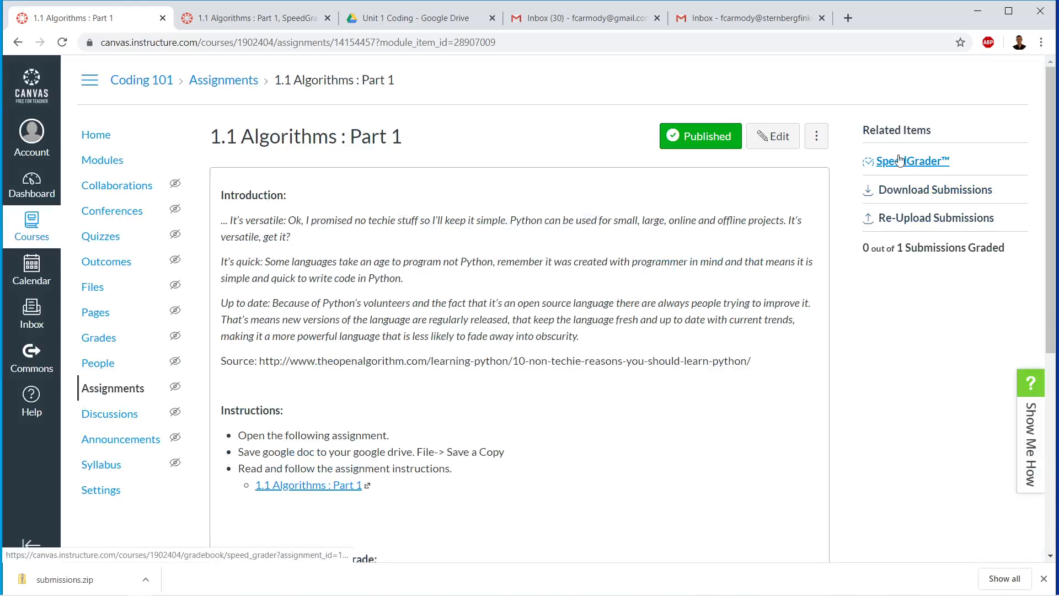
click(106, 338)
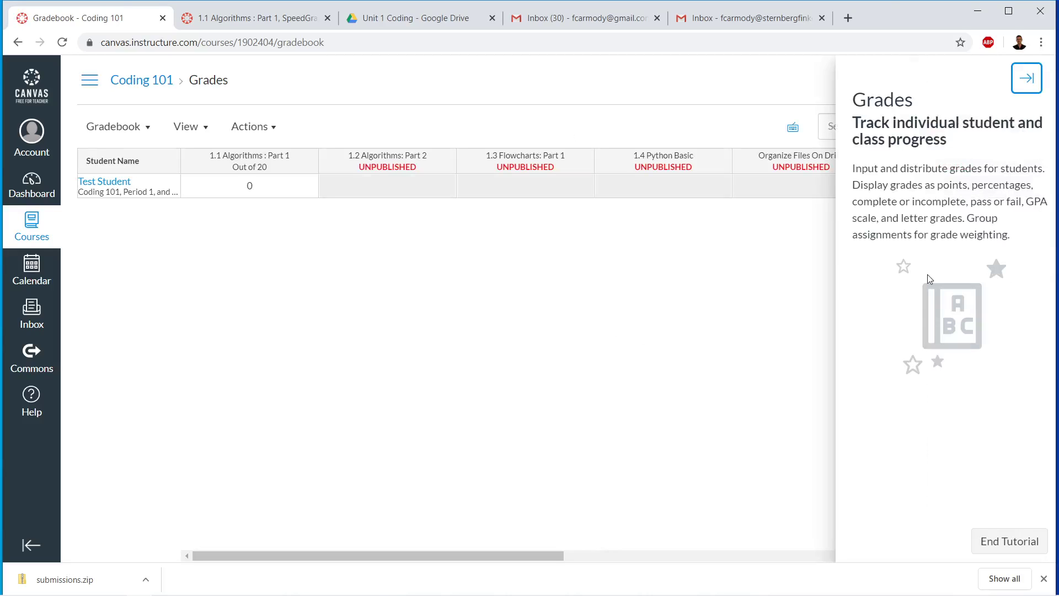
click(1028, 78)
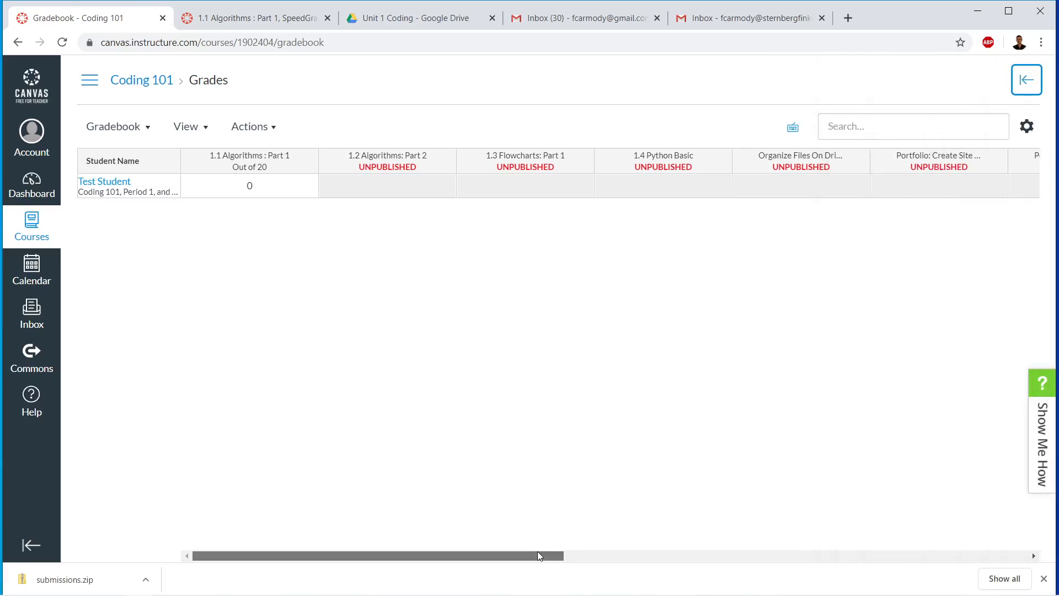
drag(538, 555, 418, 566)
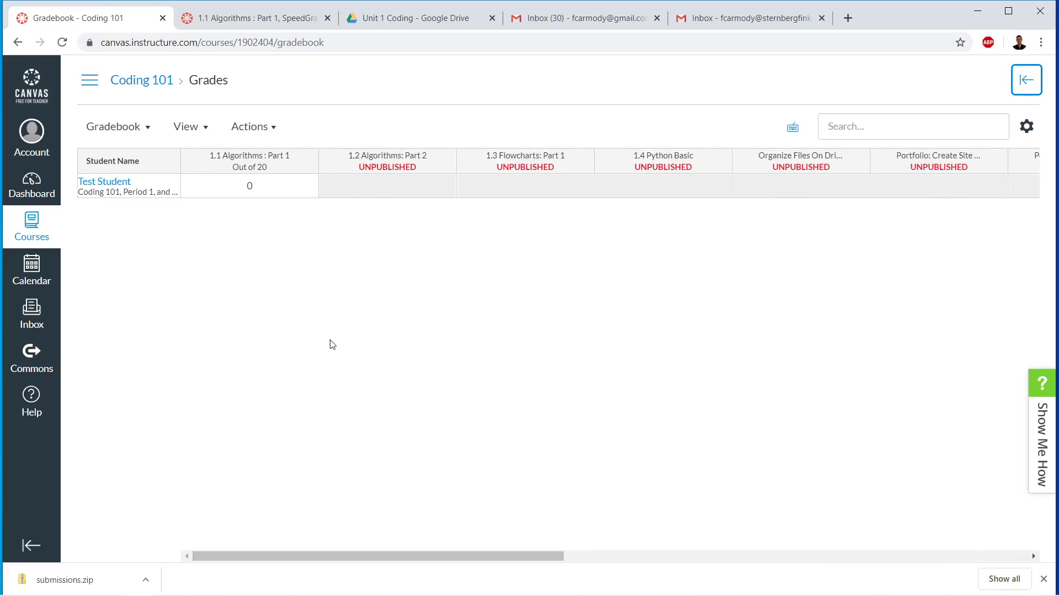
Arrange the gradebook columns by module, then by due date oldest first.
click(208, 135)
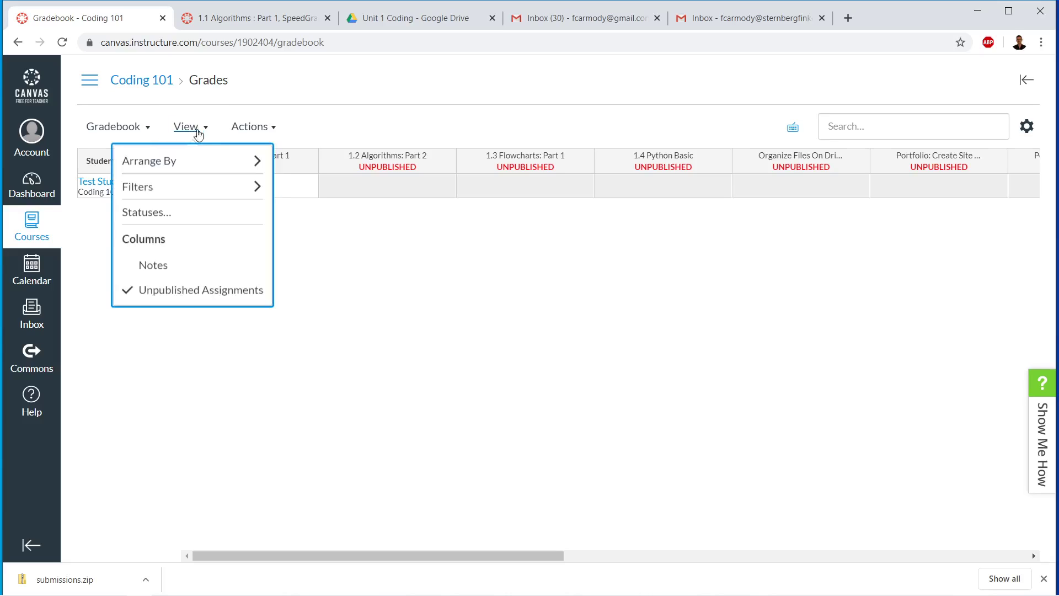
mouse_move(198, 161)
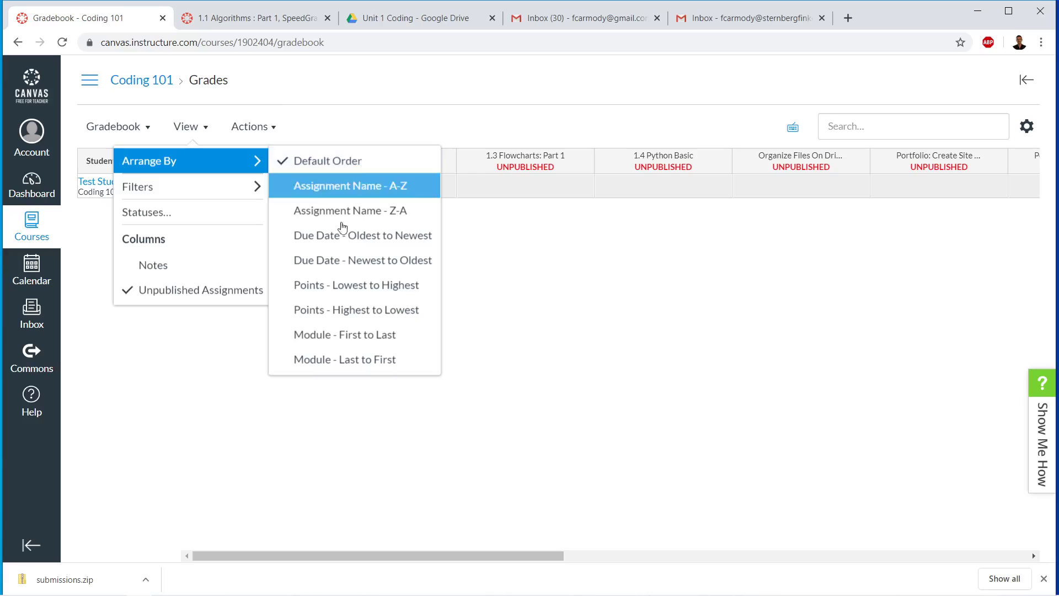
click(375, 342)
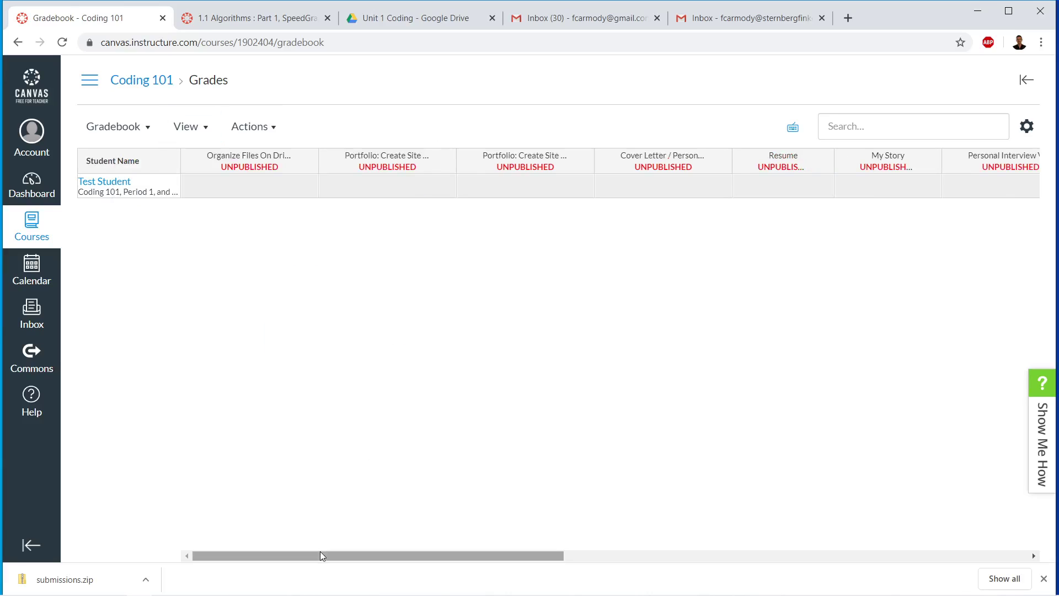
drag(324, 554, 218, 548)
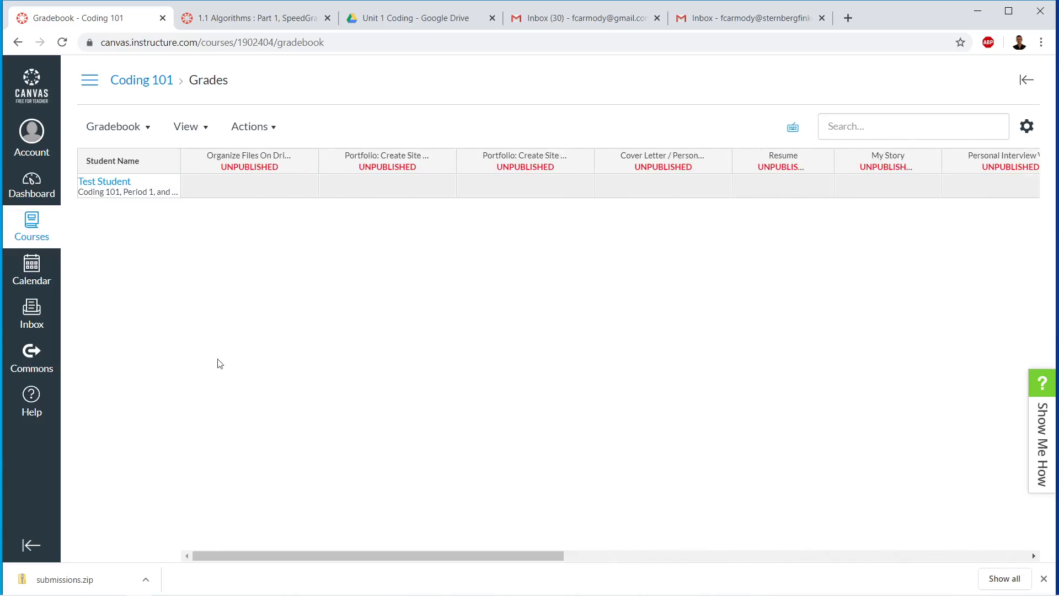
click(202, 129)
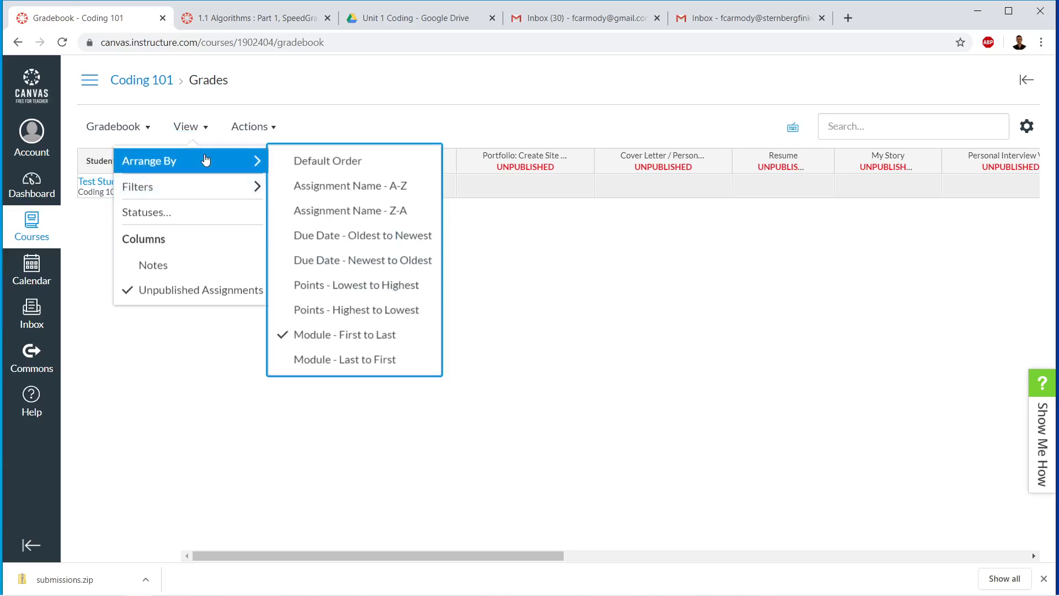
click(517, 315)
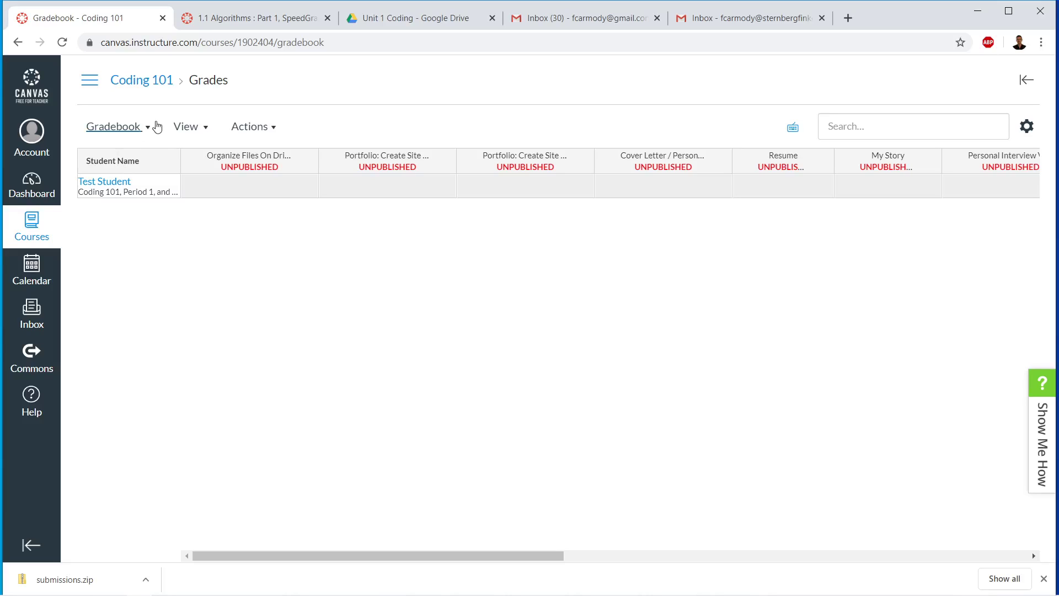
click(189, 129)
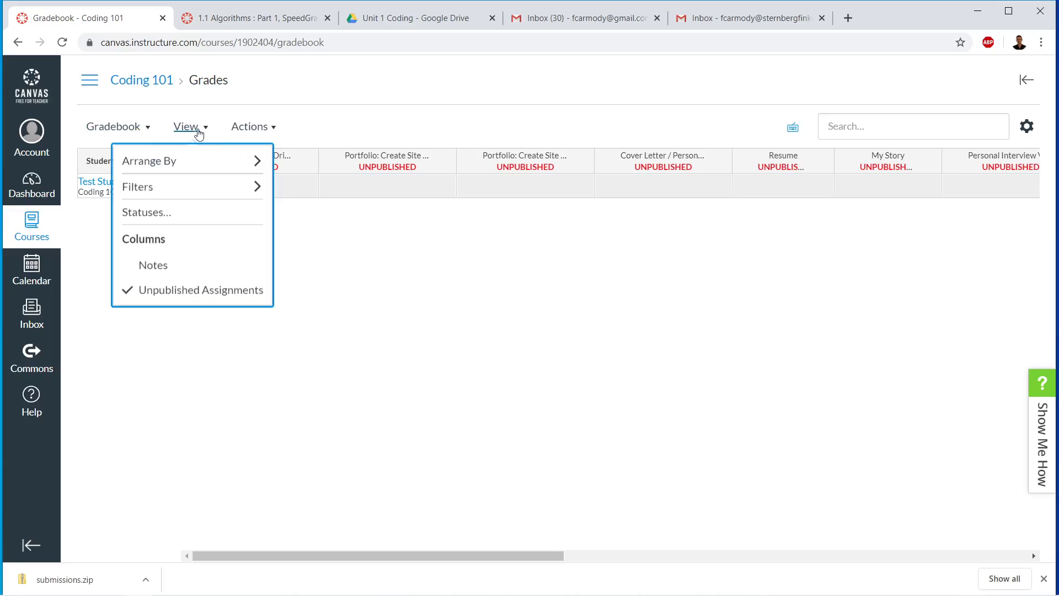
mouse_move(200, 164)
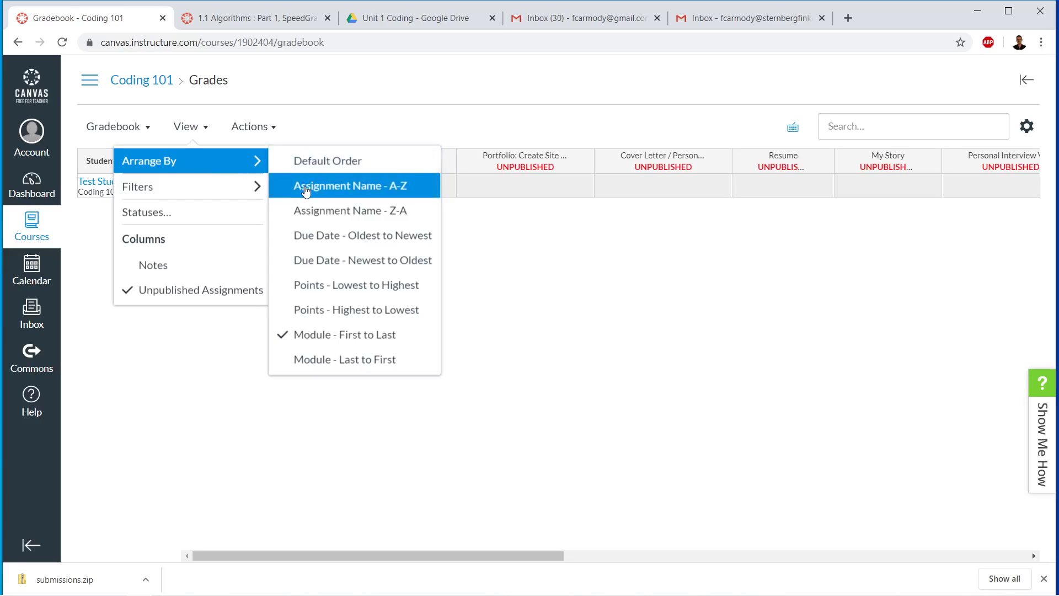
click(340, 236)
Re-arrange the columns by module and hide the unpublished assignment columns.
click(203, 129)
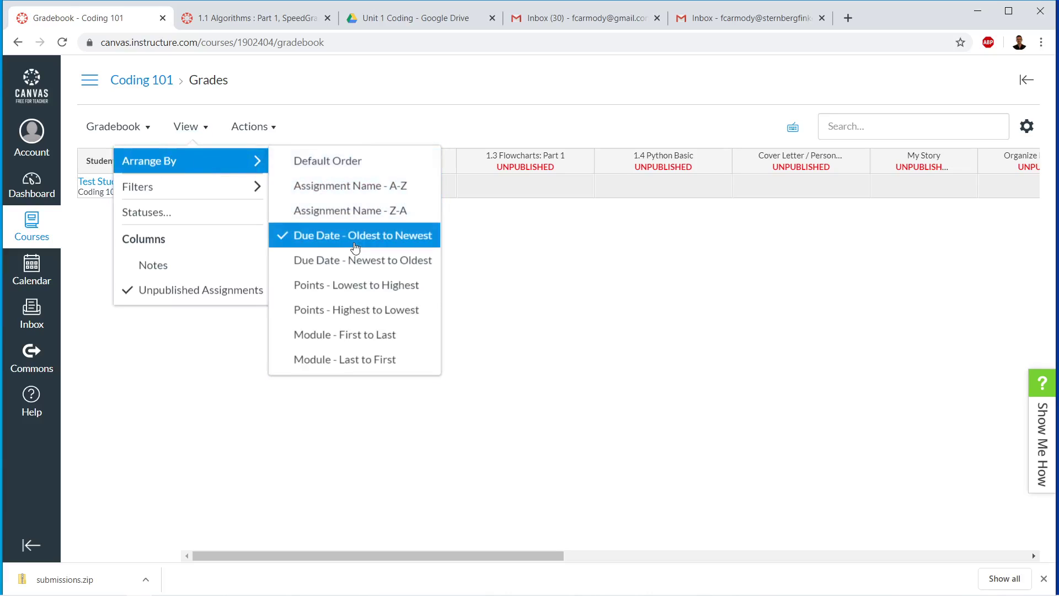
click(363, 335)
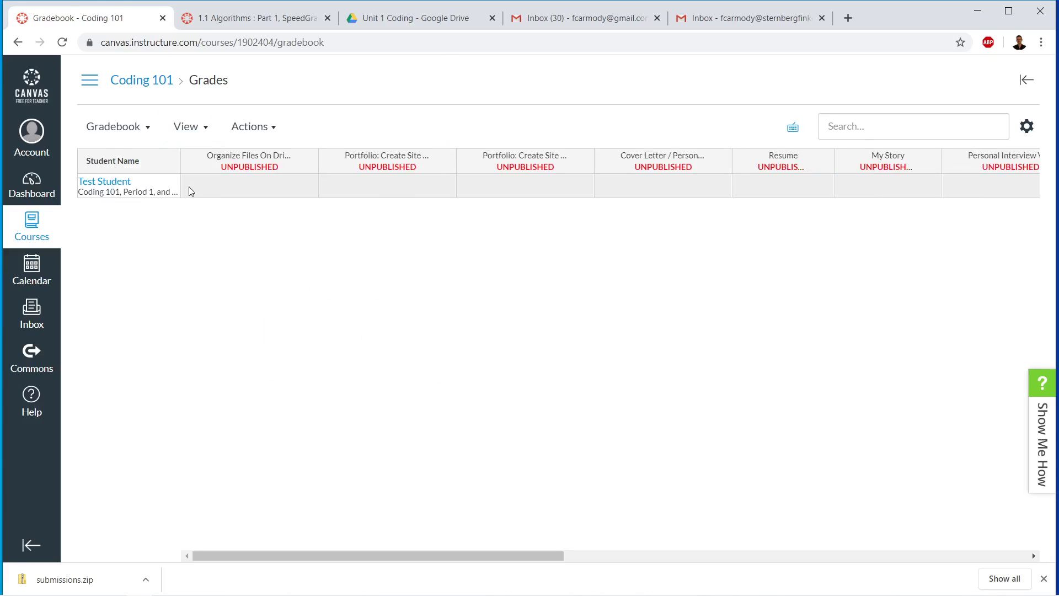
click(203, 131)
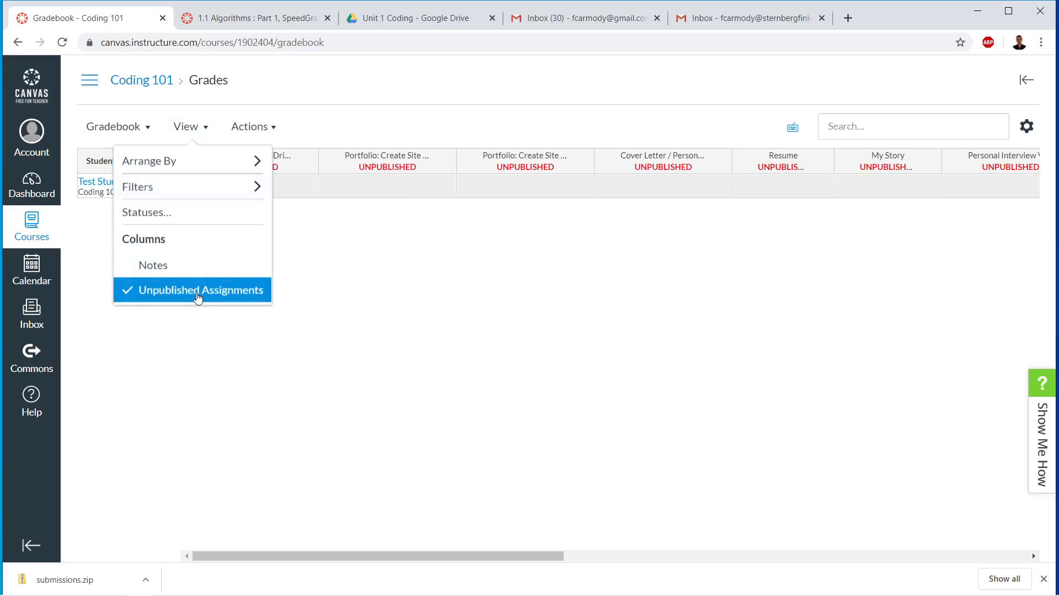
click(265, 292)
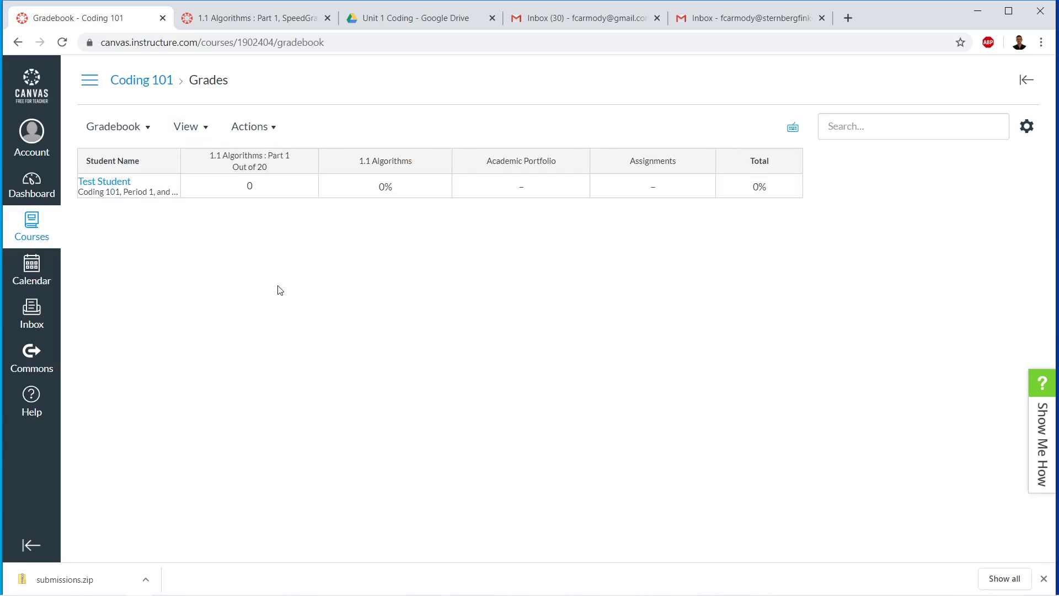
Replace the test student's 0 with 20 on 1.1 Algorithms : Part 1, raising the total to 100%.
click(269, 184)
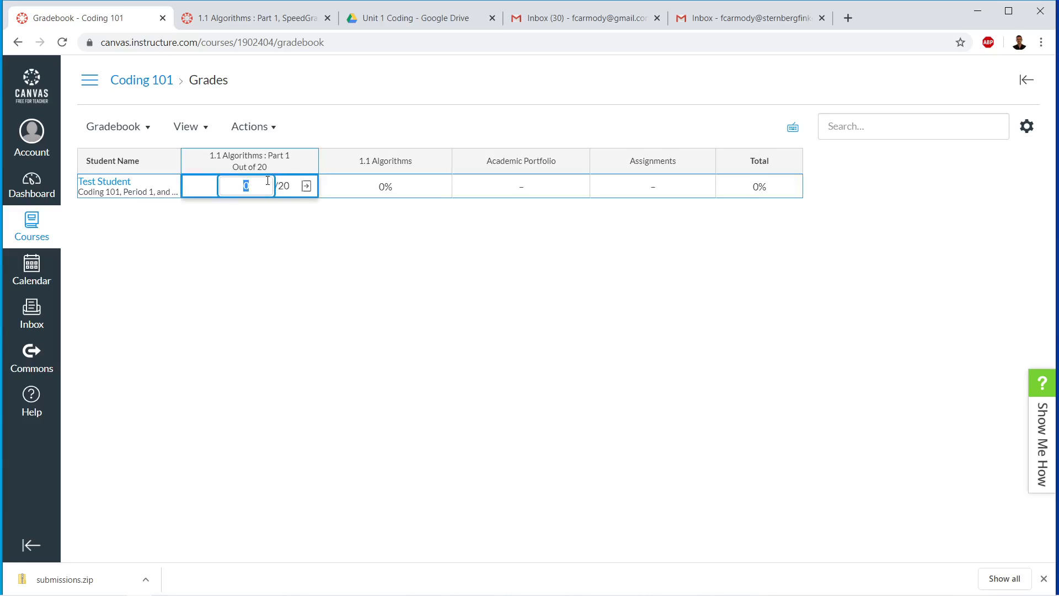
click(328, 304)
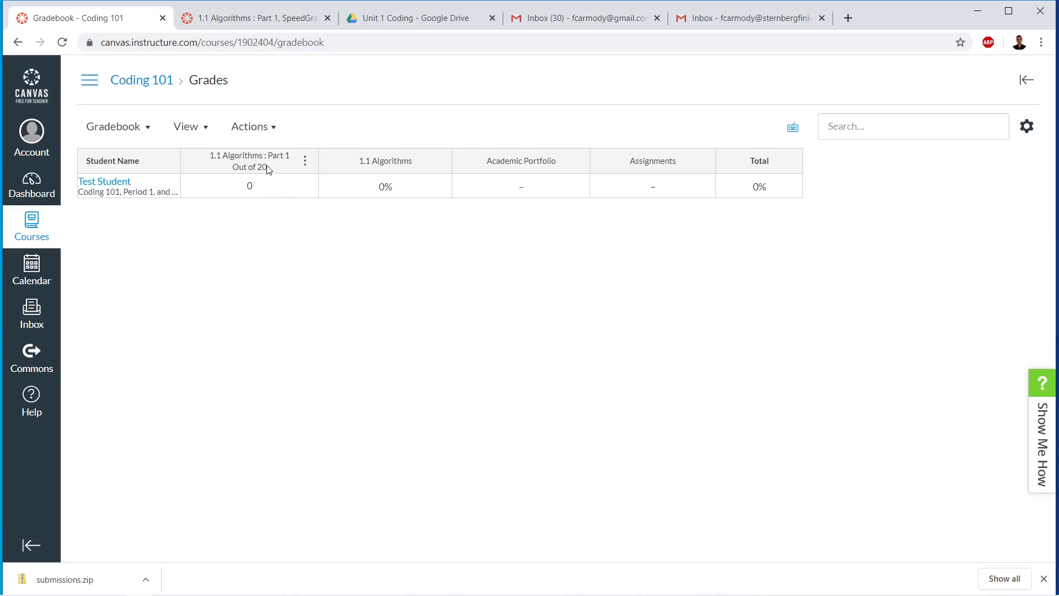
click(244, 185)
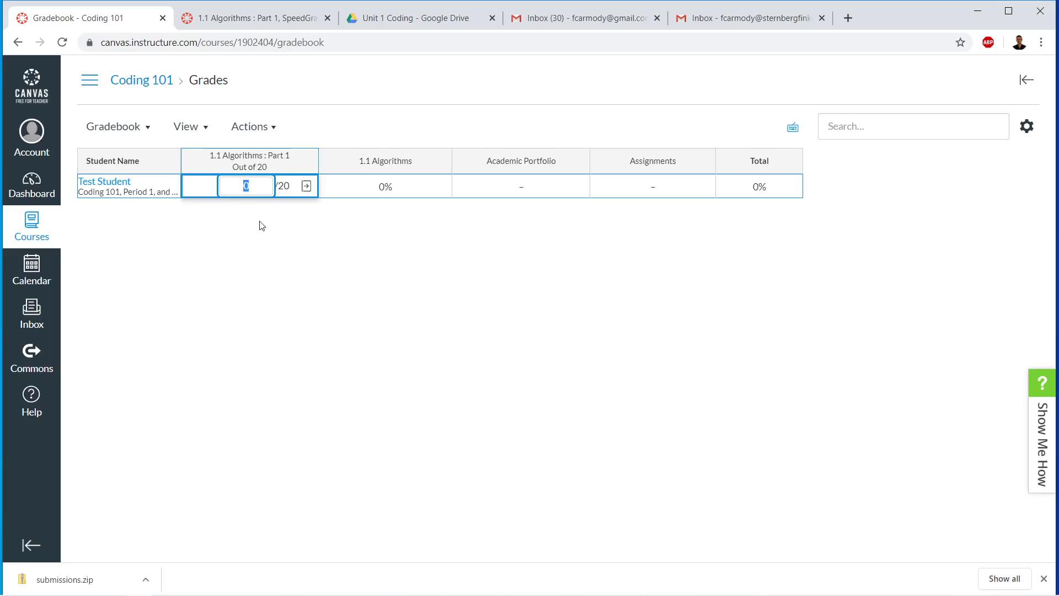
click(265, 281)
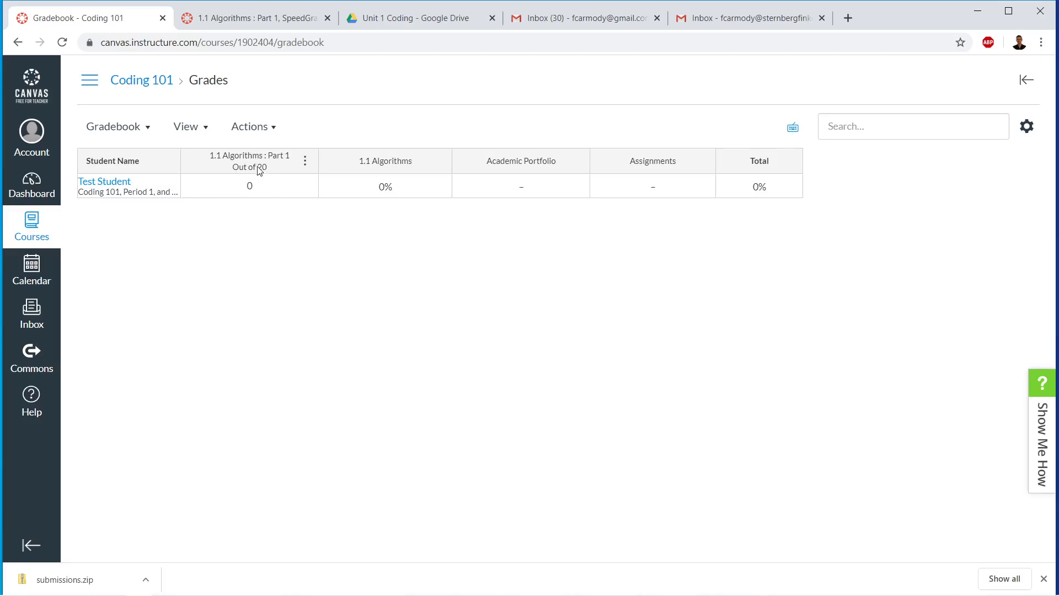
click(251, 188)
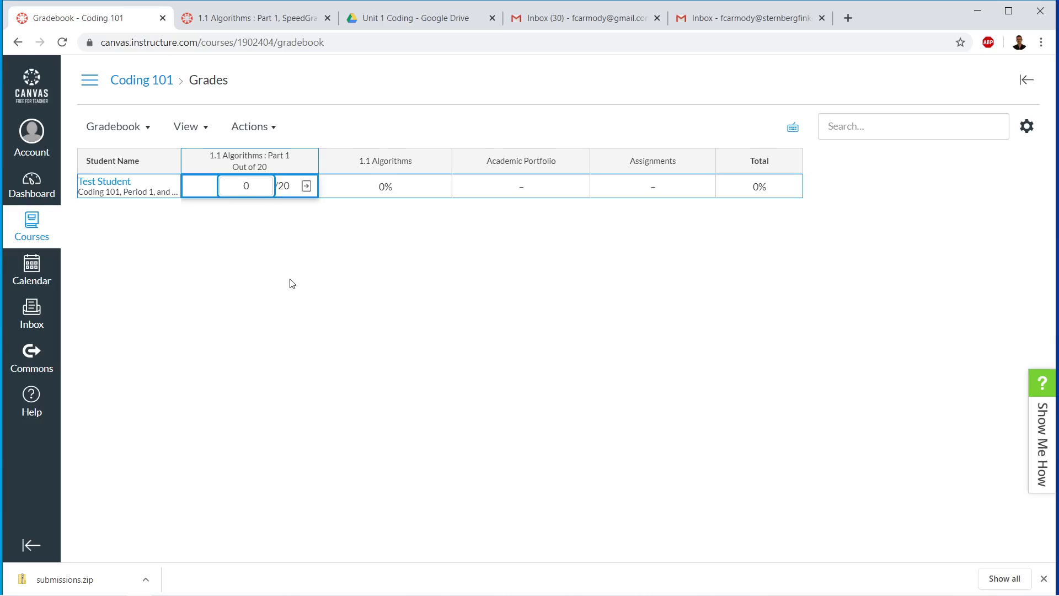
double_click(260, 185)
text(220)
key(BackSpace)
key(BackSpace)
text(0)
click(262, 320)
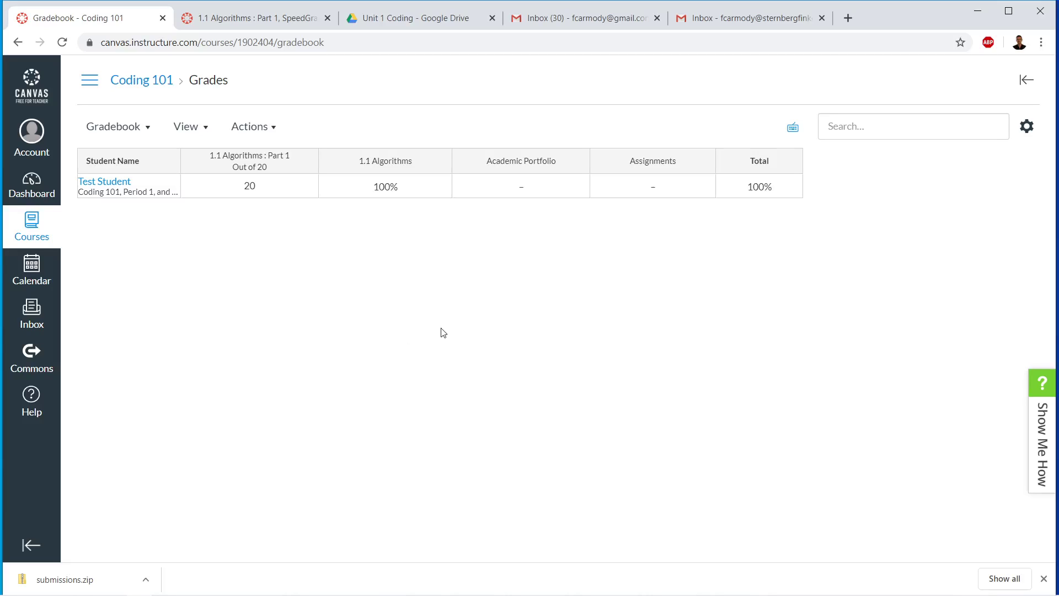
key(ctrl+minus)
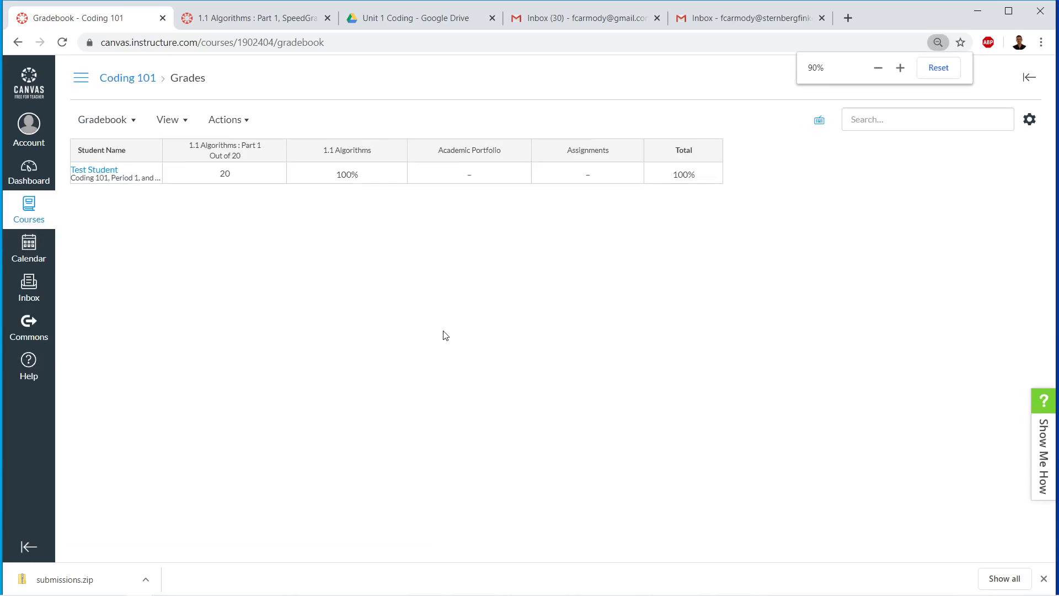
key(ctrl+minus)
key(ctrl+minus)
key(ctrl+minus)
key(ctrl+minus)
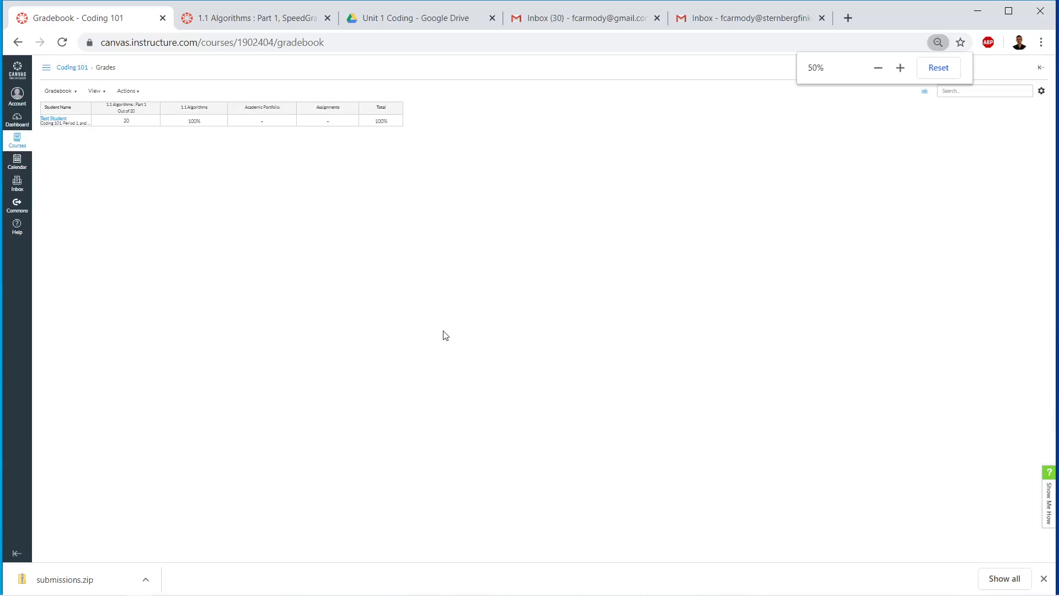
key(ctrl+plus)
key(ctrl+plus)
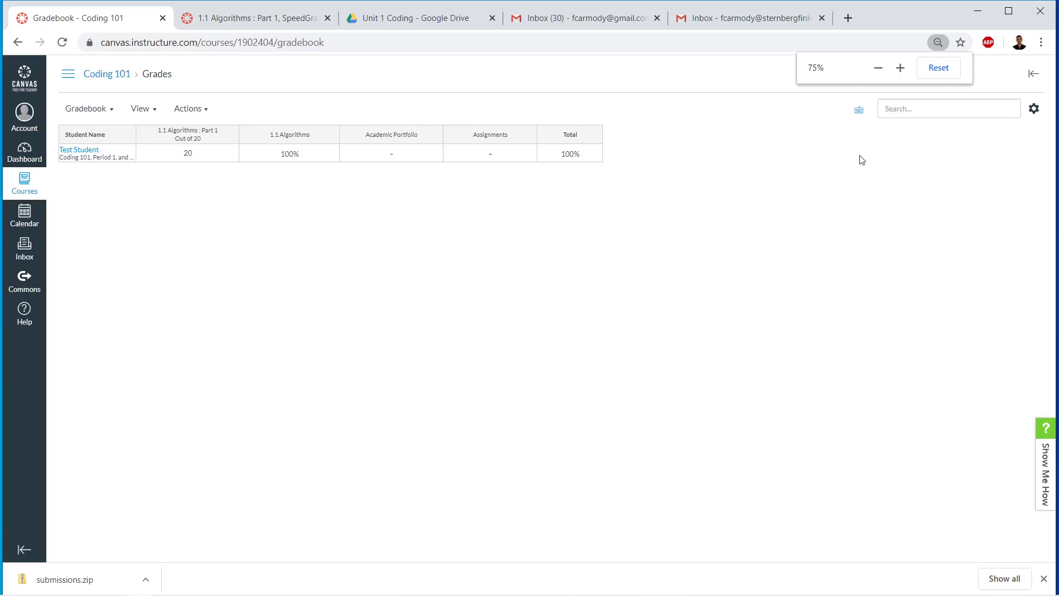
click(1042, 43)
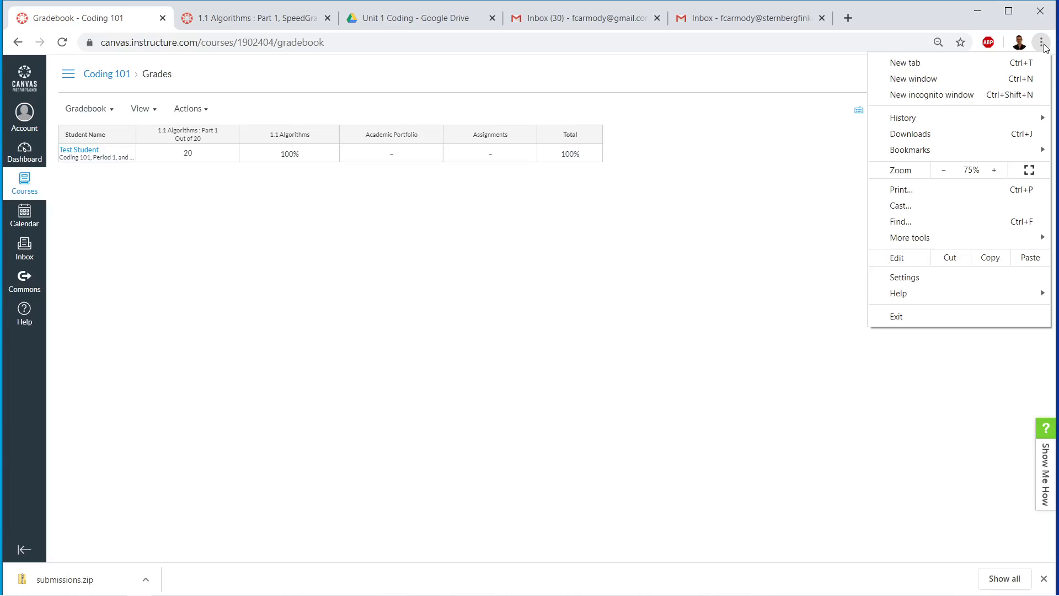
click(1018, 171)
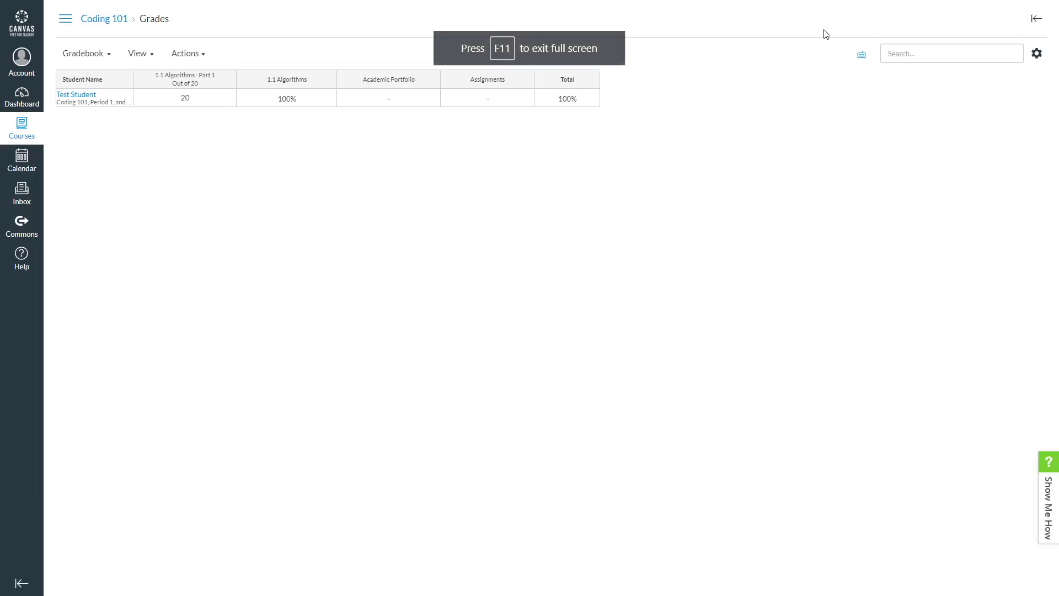
click(542, 59)
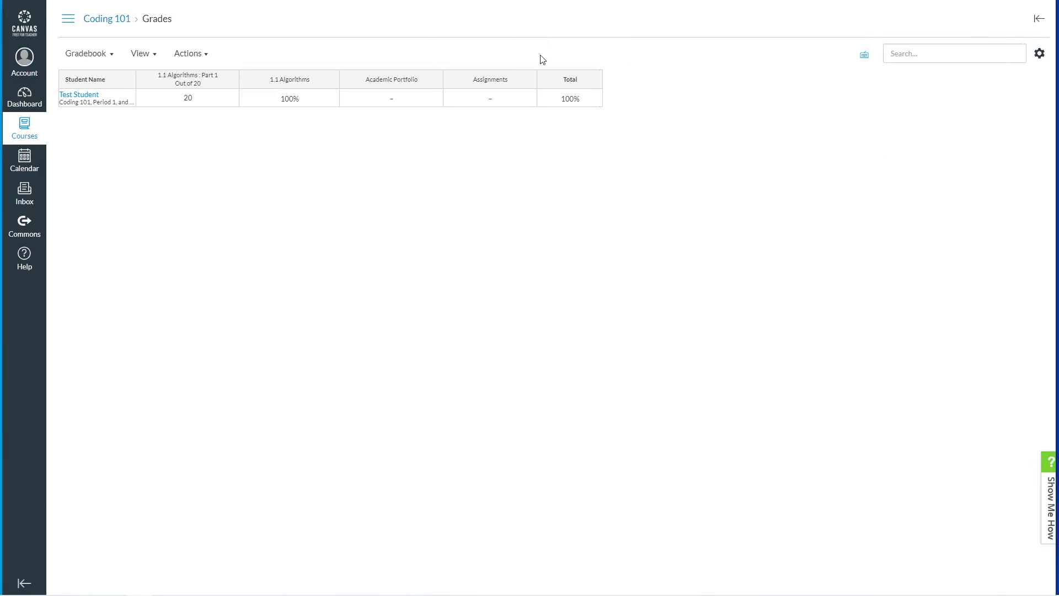
click(1041, 42)
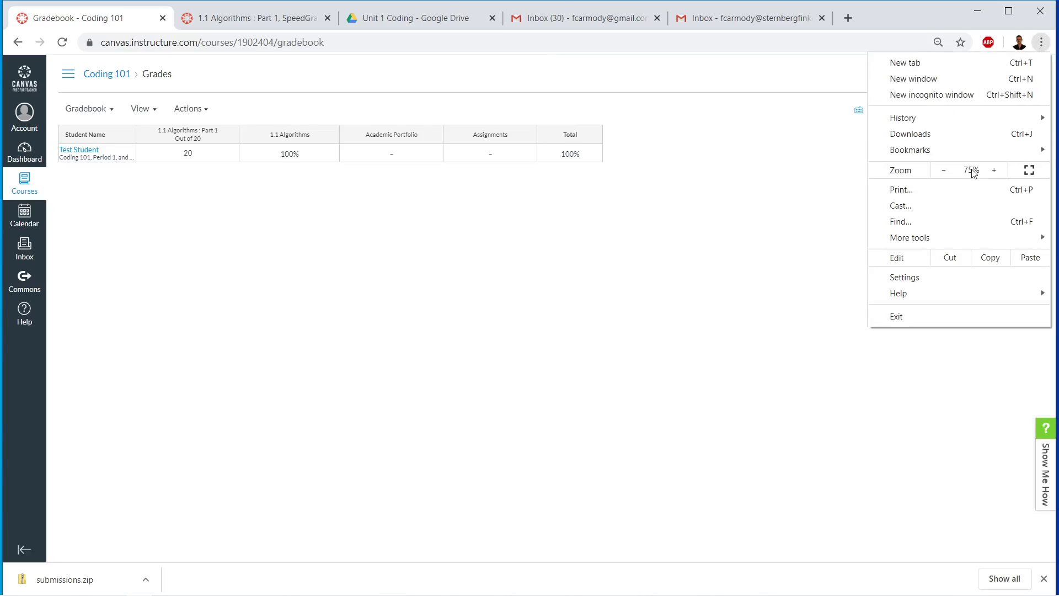
click(770, 263)
key(ctrl+0)
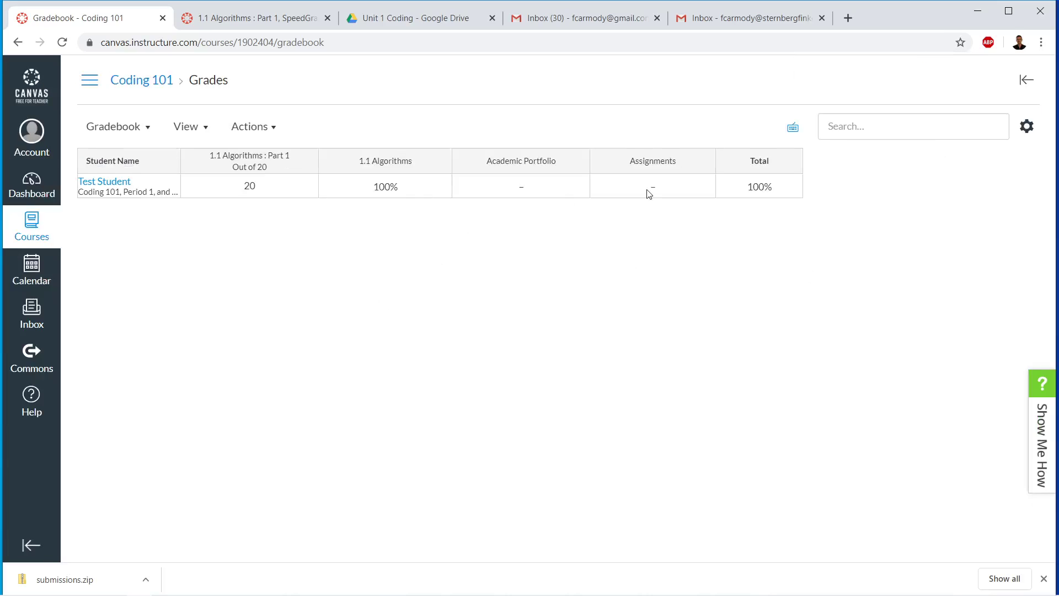
click(255, 186)
click(276, 292)
click(245, 187)
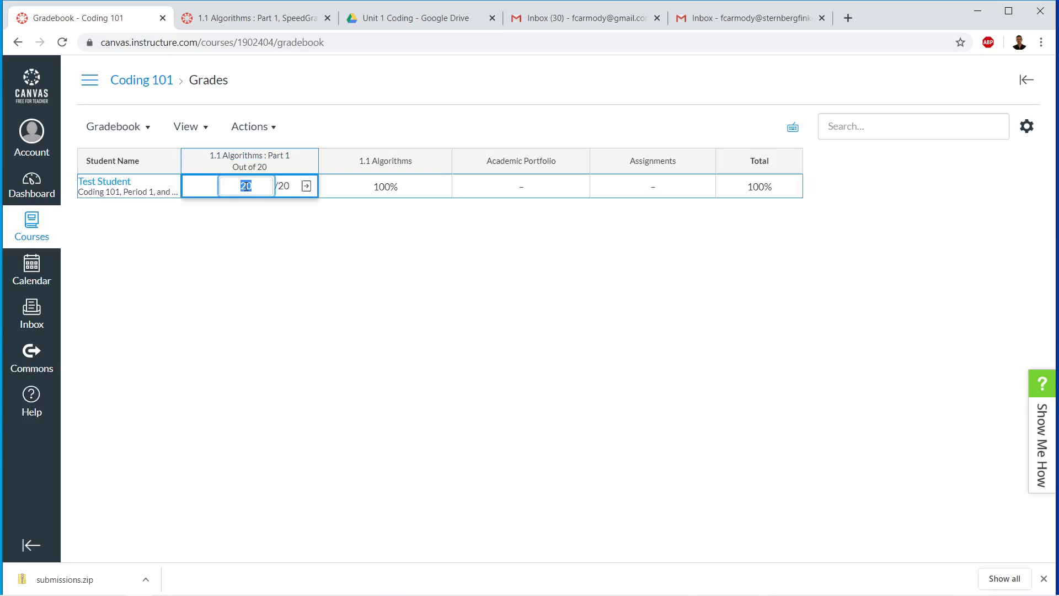
click(253, 242)
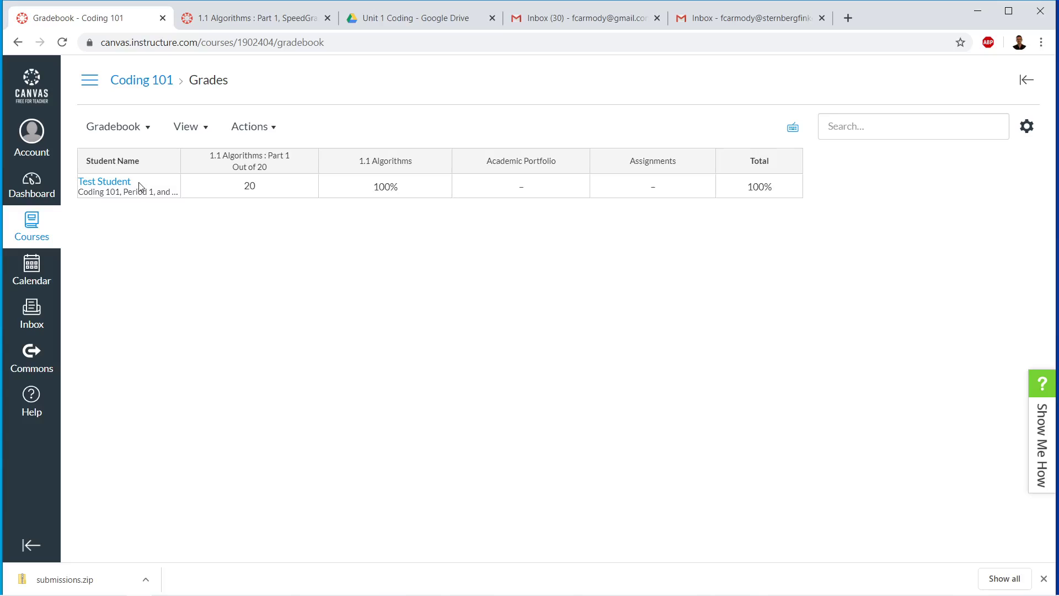
drag(130, 181, 76, 182)
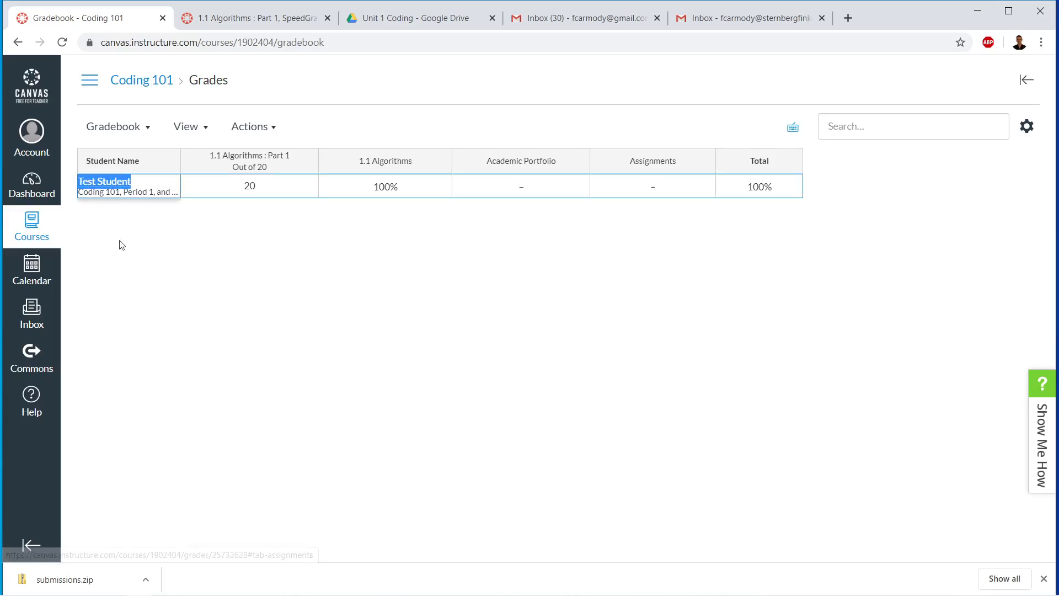
click(146, 278)
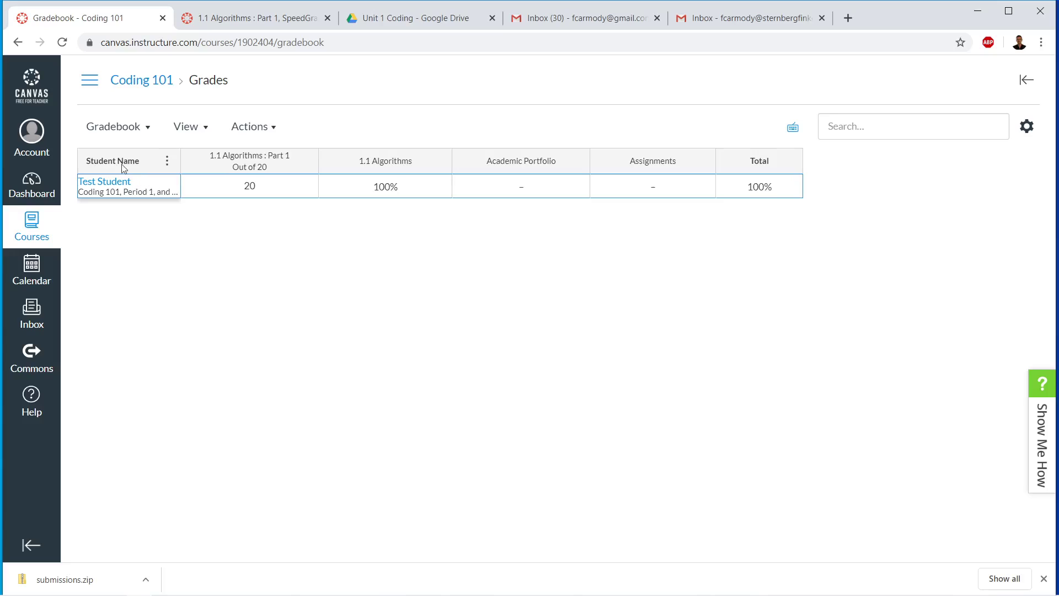
click(167, 161)
click(379, 364)
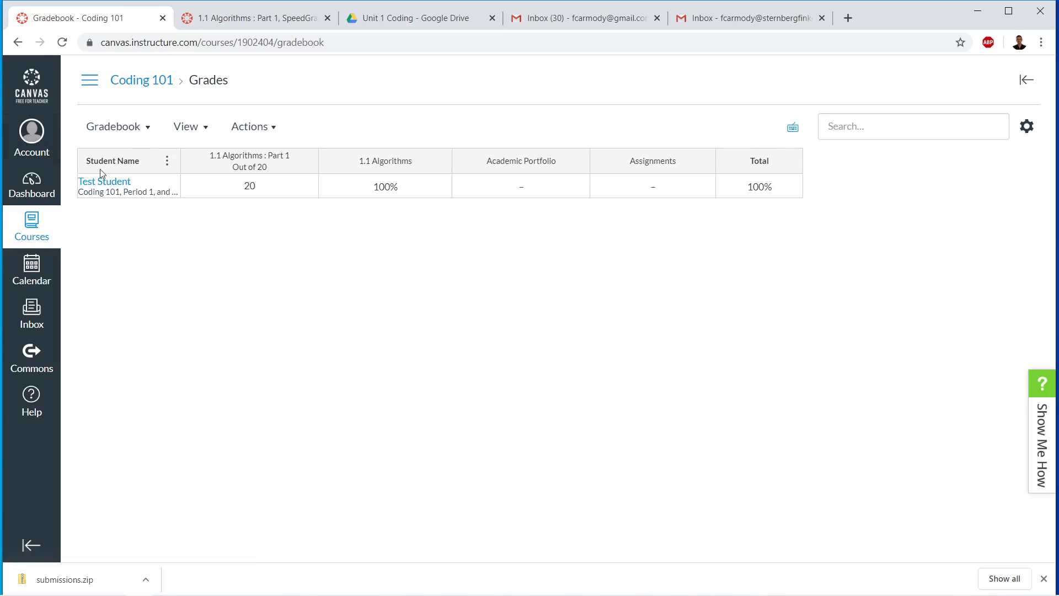
click(33, 227)
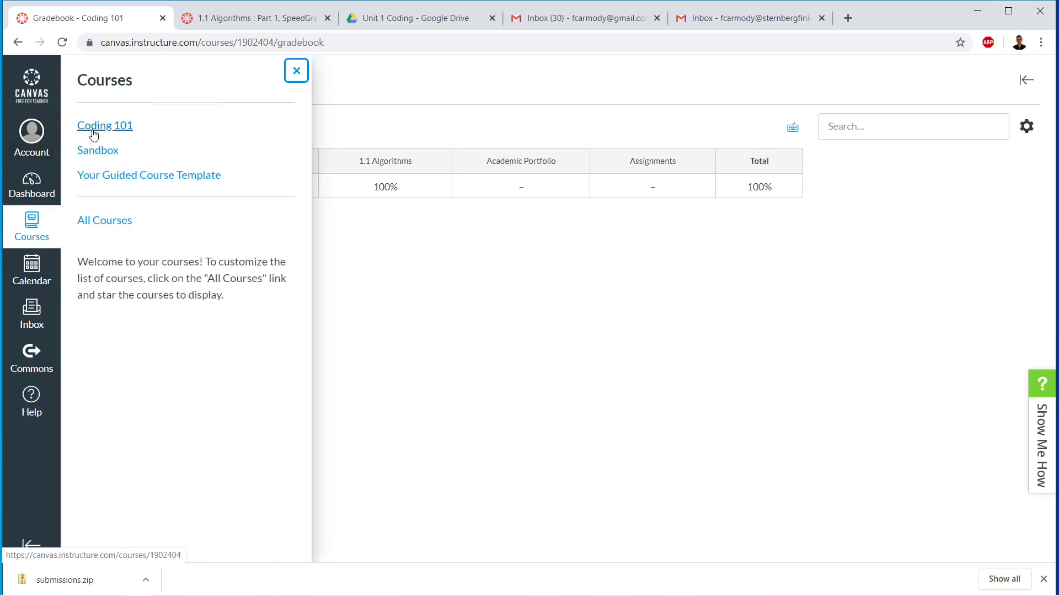
click(94, 133)
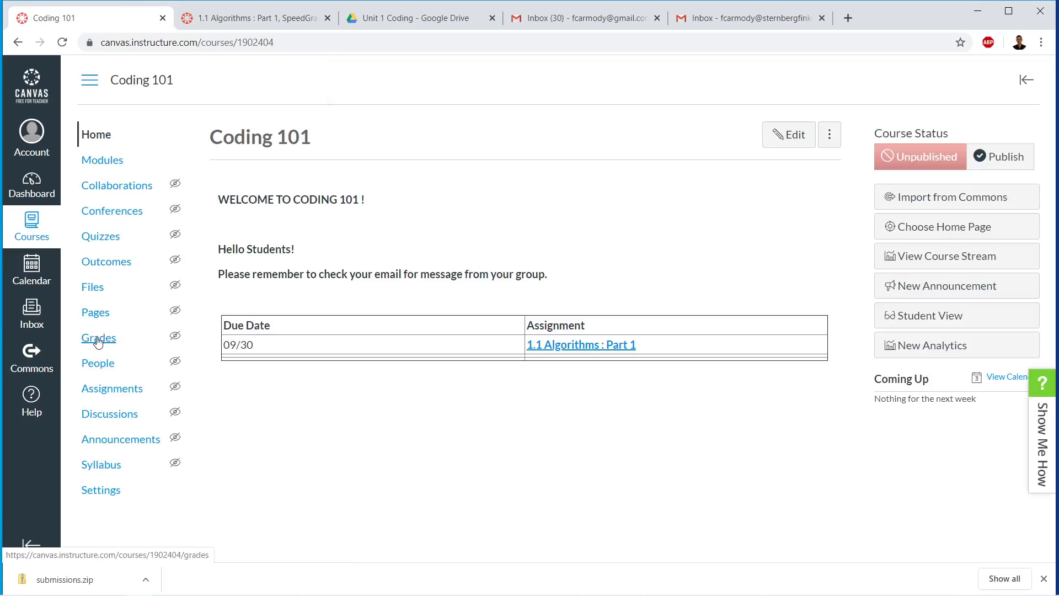
click(99, 366)
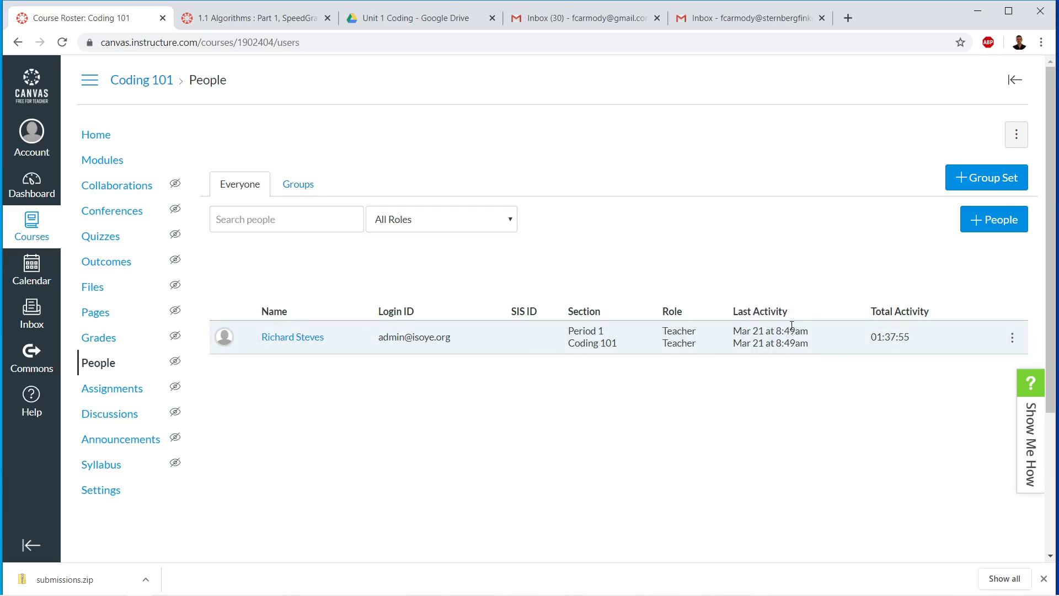
drag(734, 331, 760, 362)
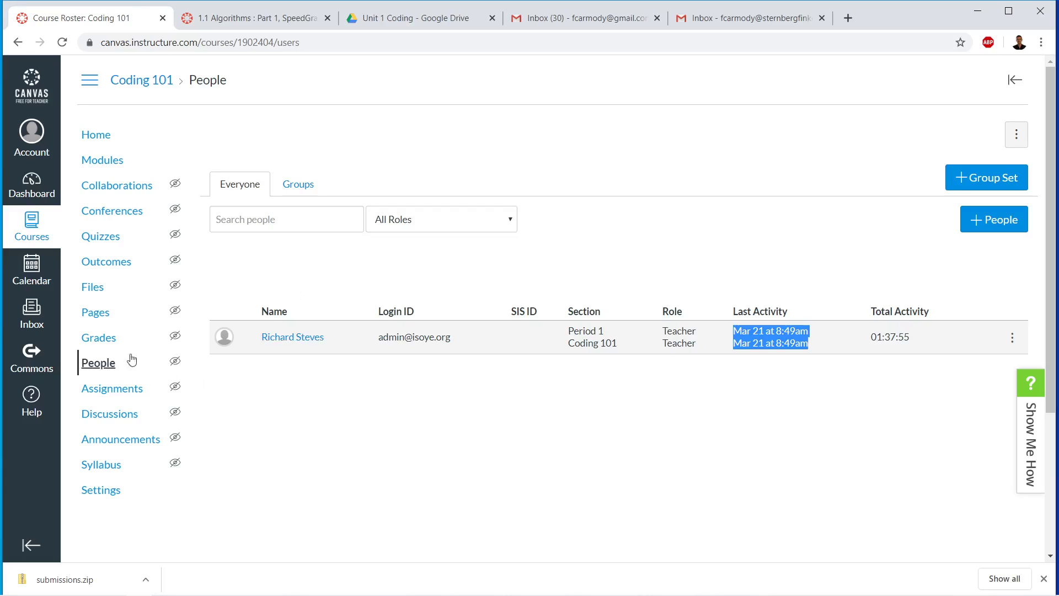
click(104, 338)
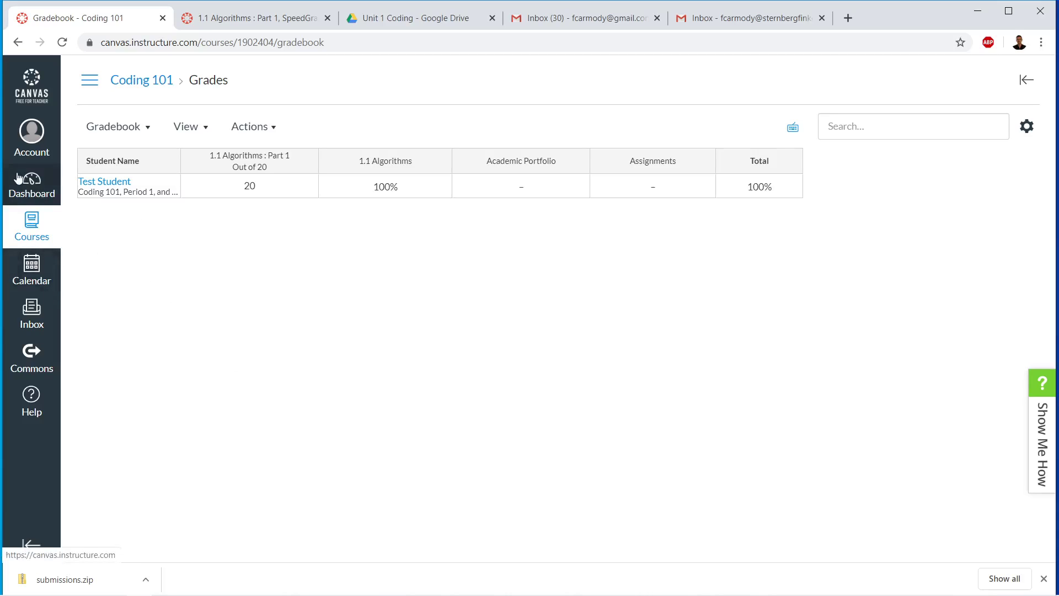
click(17, 42)
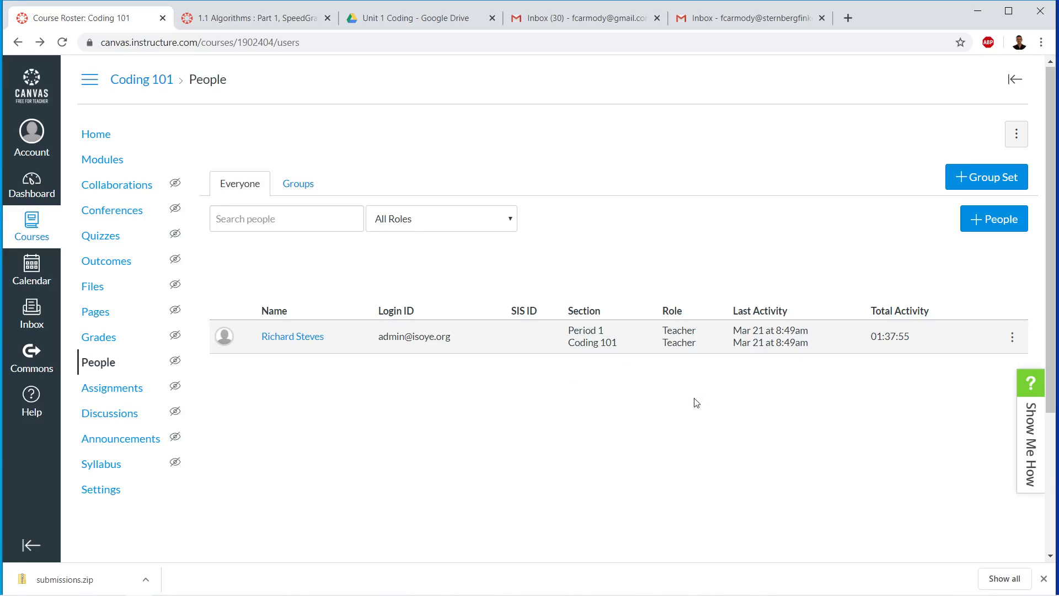
click(89, 337)
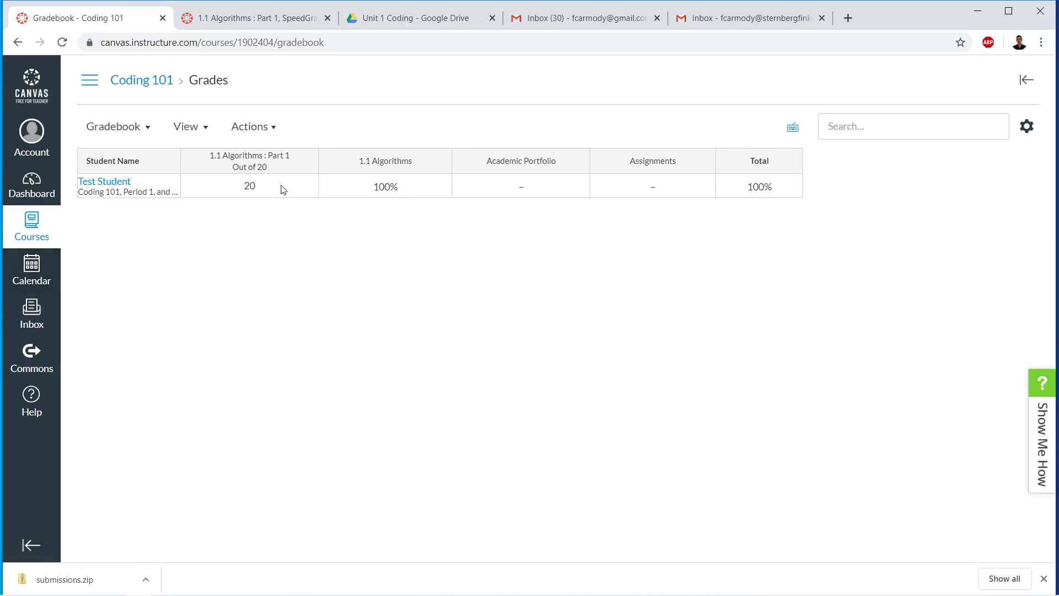
click(227, 190)
click(269, 283)
mouse_move(842, 594)
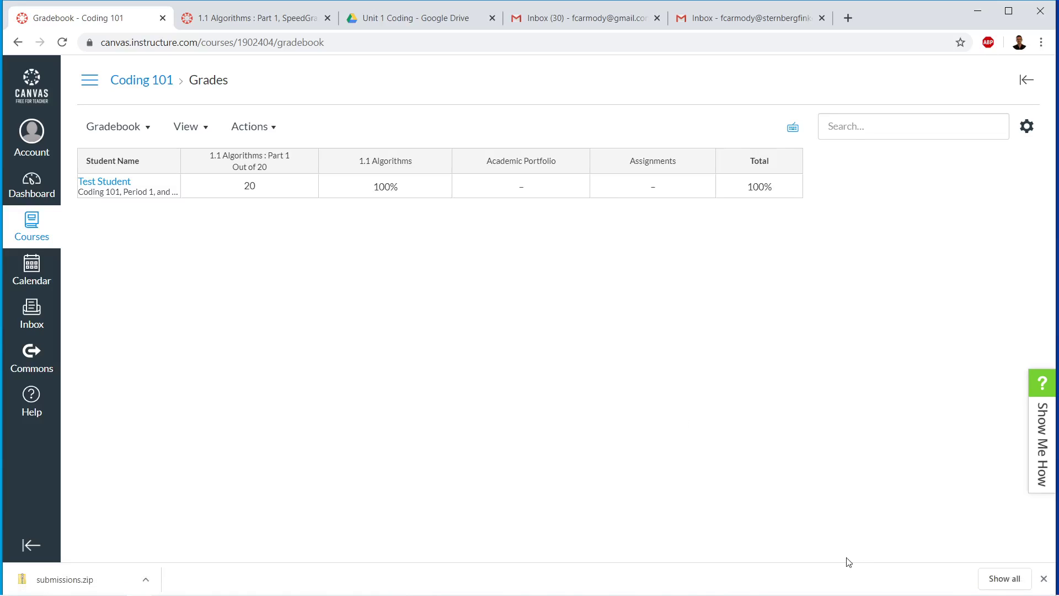